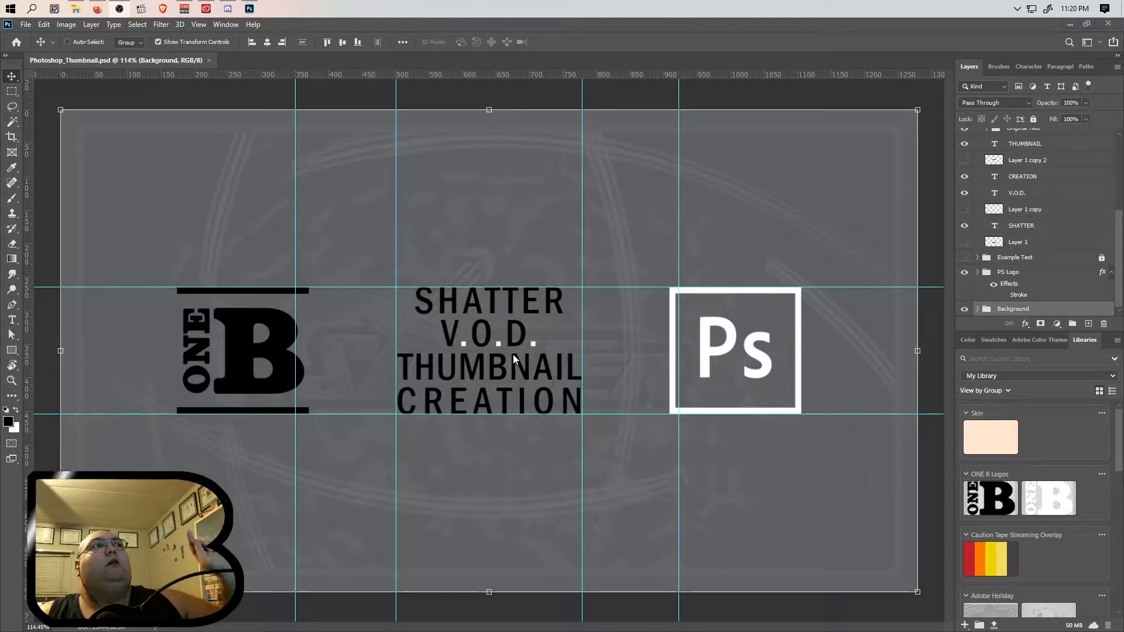
Step: Switch to File Explorer, view Portal_Thumbnail_Episode 3.png from the Backlog Gaming Portal folder, and return to Photoshop
{"action": "left_click", "coordinate": [76, 9]}
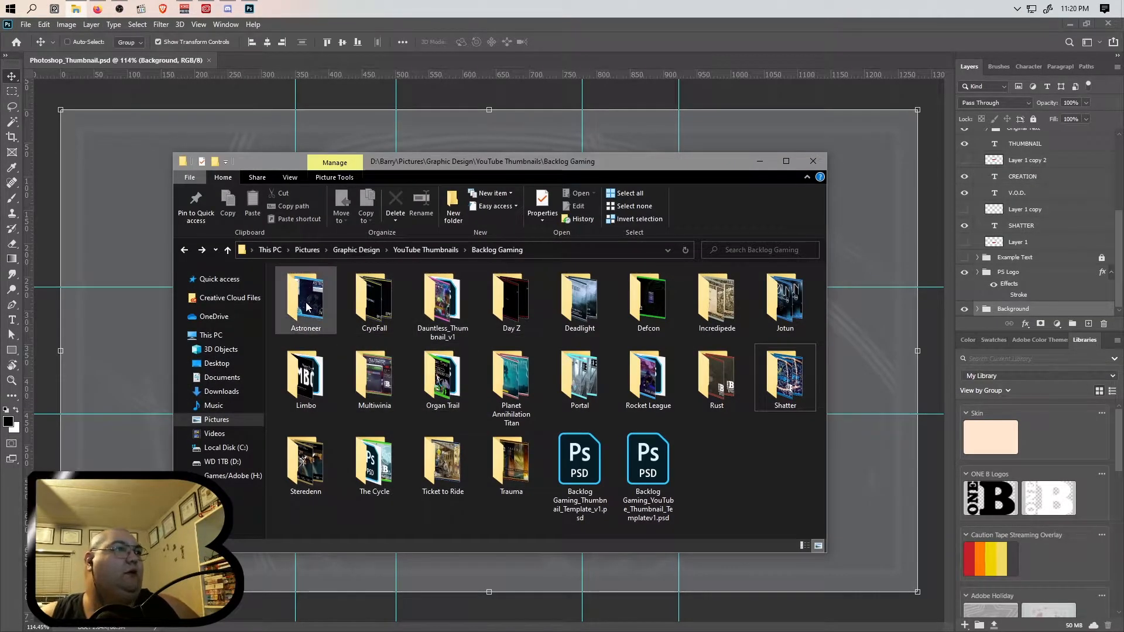
{"action": "double_click", "coordinate": [580, 380]}
{"action": "double_click", "coordinate": [448, 325]}
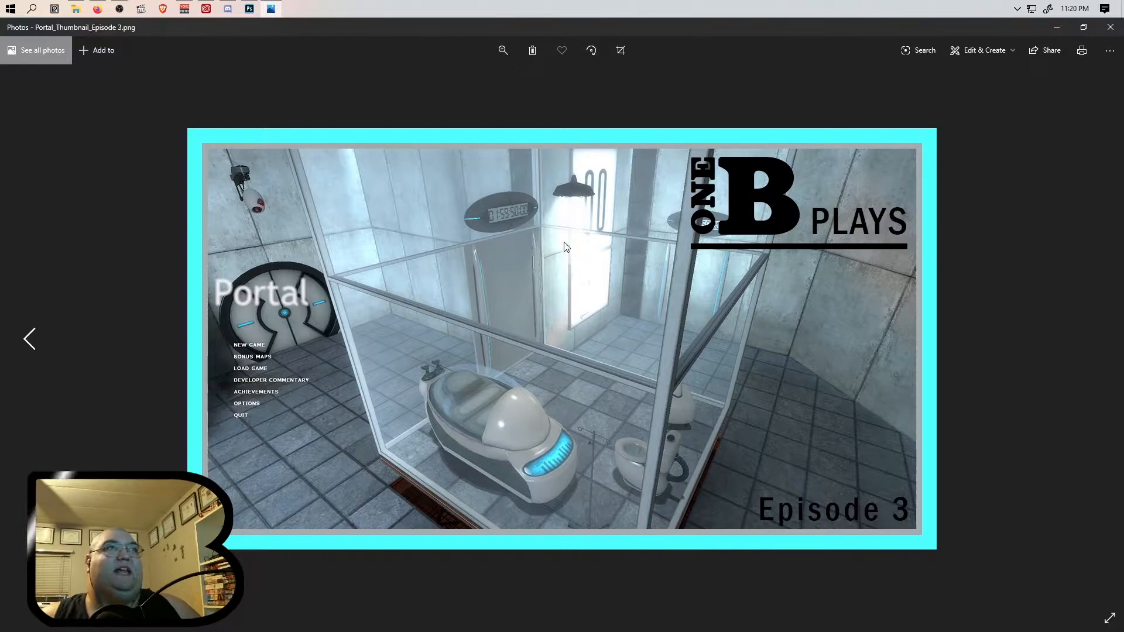
{"action": "left_click", "coordinate": [1110, 28]}
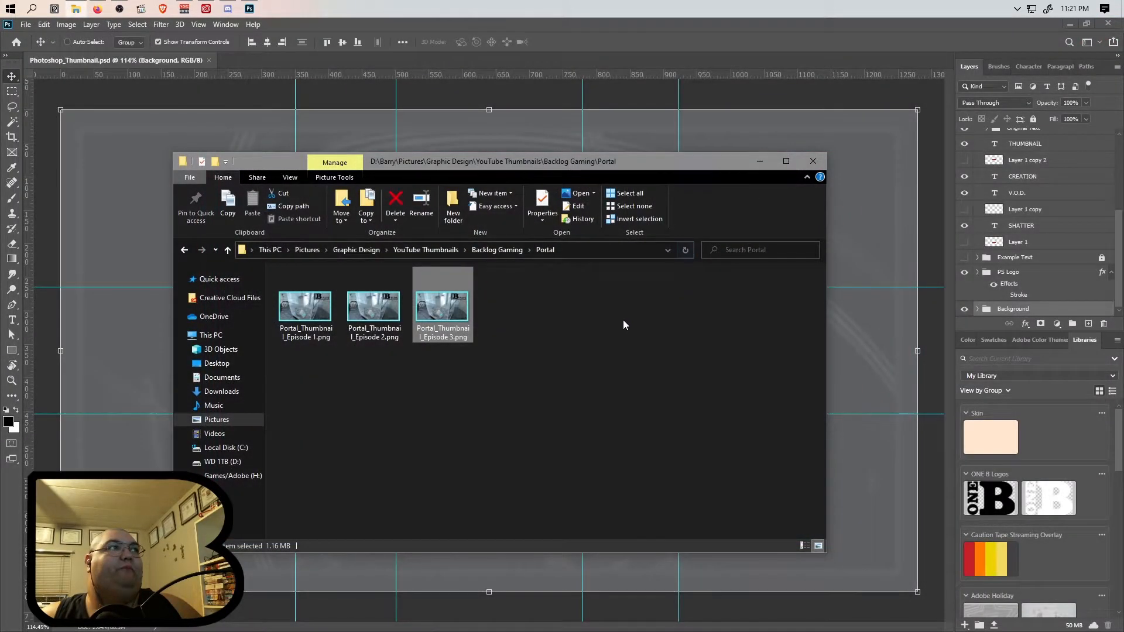
{"action": "left_click", "coordinate": [553, 28]}
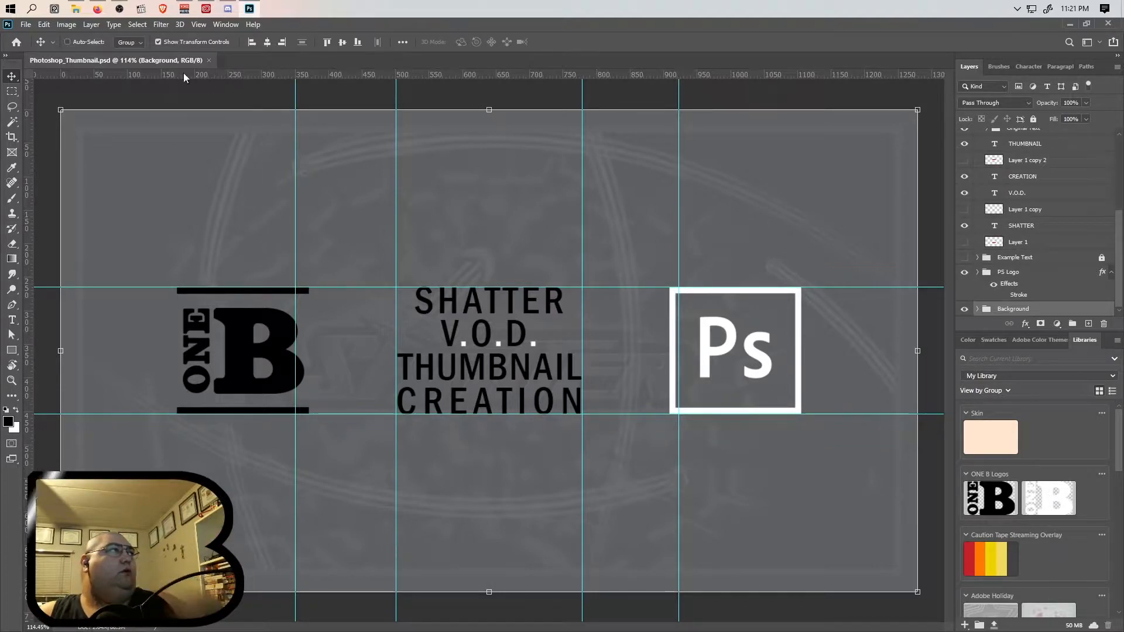
Step: Reopen the Portal Episode 3 thumbnail from File Explorer for another look, and return to Photoshop
{"action": "left_click", "coordinate": [73, 9]}
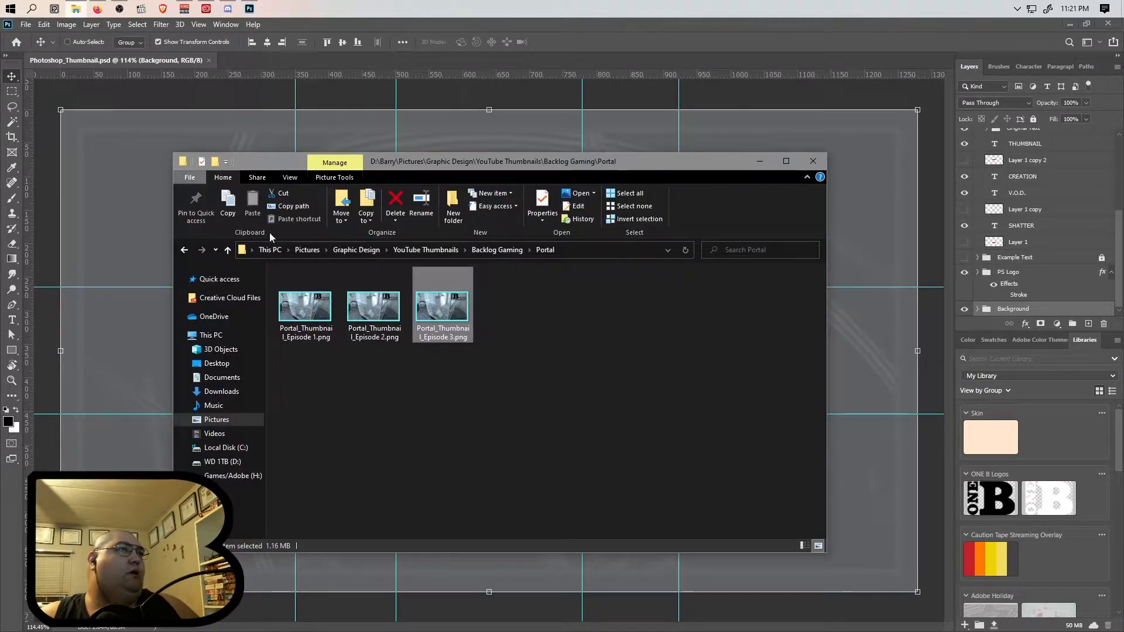
{"action": "double_click", "coordinate": [456, 311]}
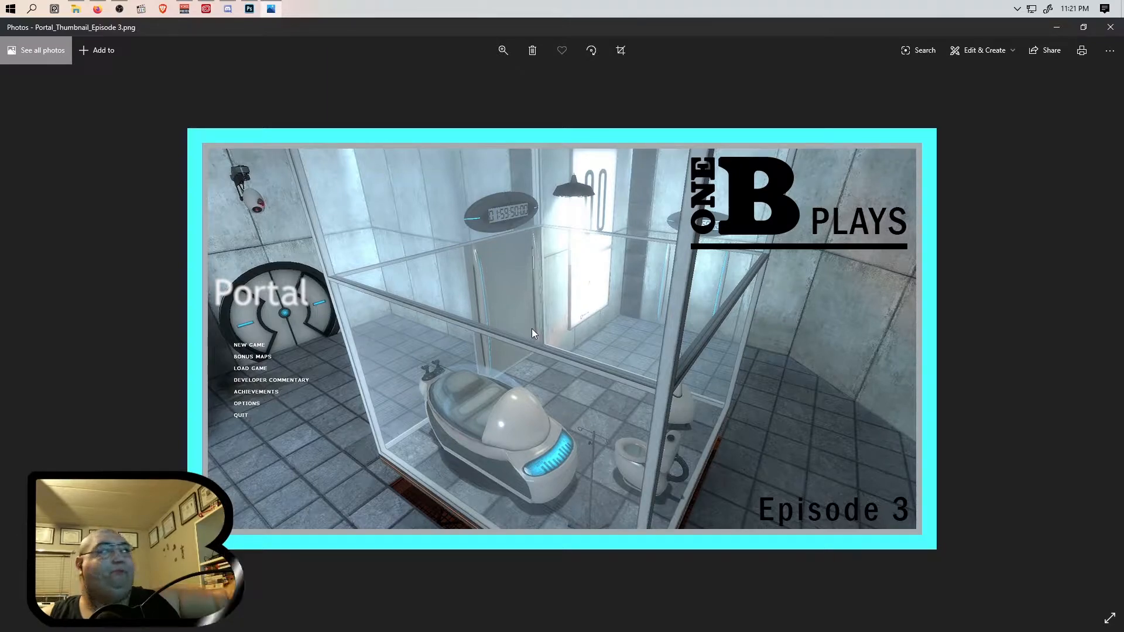
{"action": "left_click", "coordinate": [1111, 32]}
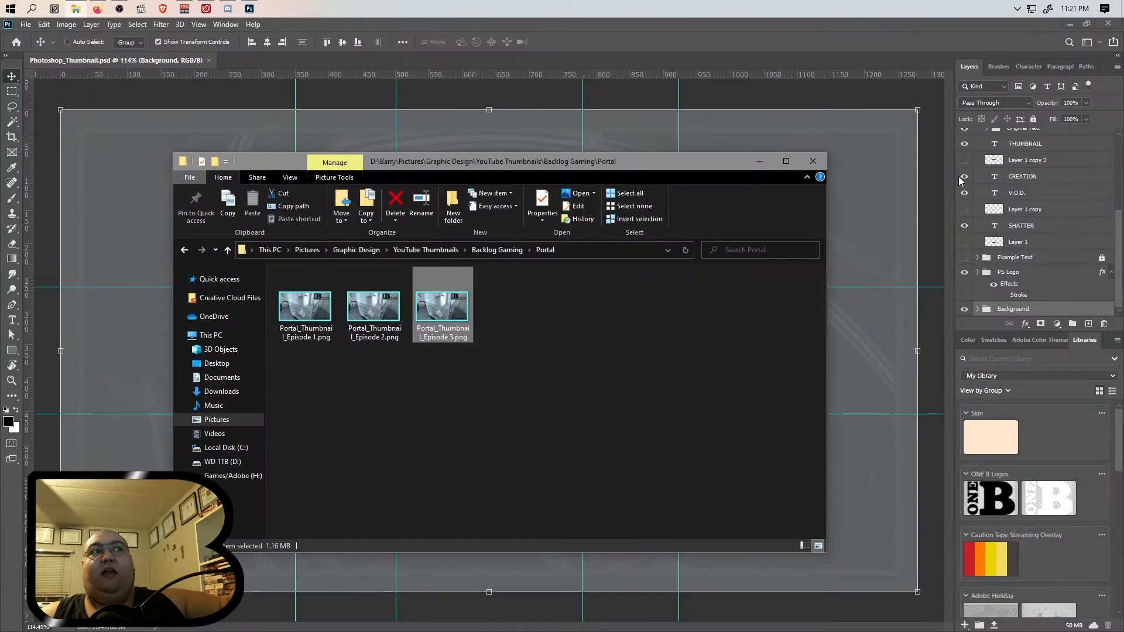
{"action": "left_click", "coordinate": [688, 25]}
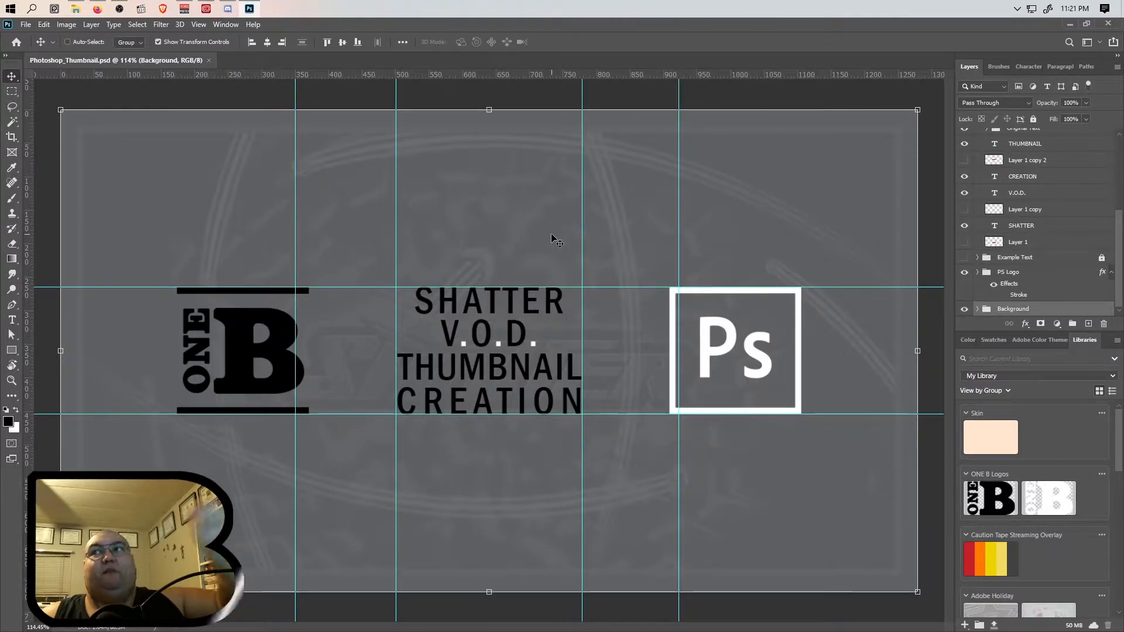
Step: View the Stay At Home Meme Creation-Thumbnail-v1.png image from the Creative thumbnails folder, and close the image and File Explorer
{"action": "left_click", "coordinate": [76, 8]}
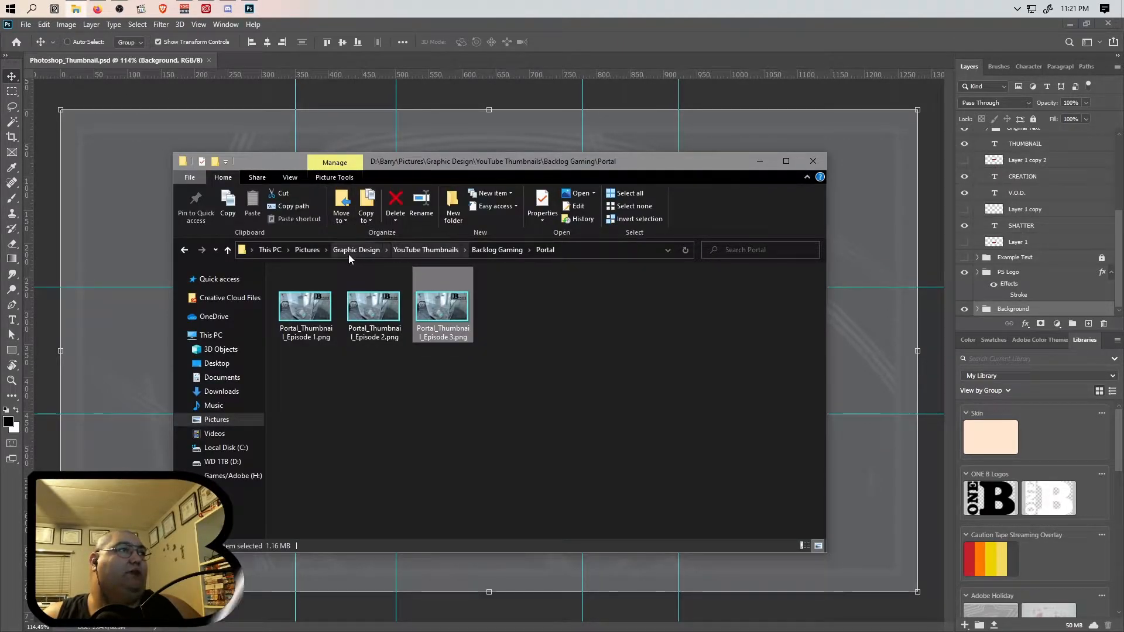
{"action": "left_click", "coordinate": [438, 253]}
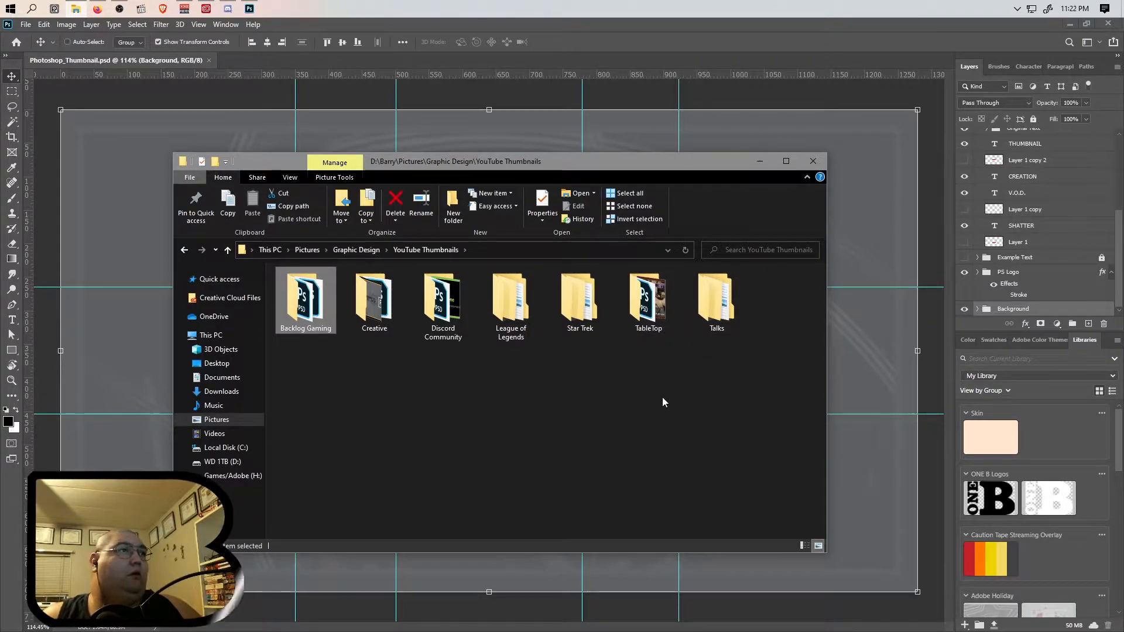
{"action": "double_click", "coordinate": [398, 328]}
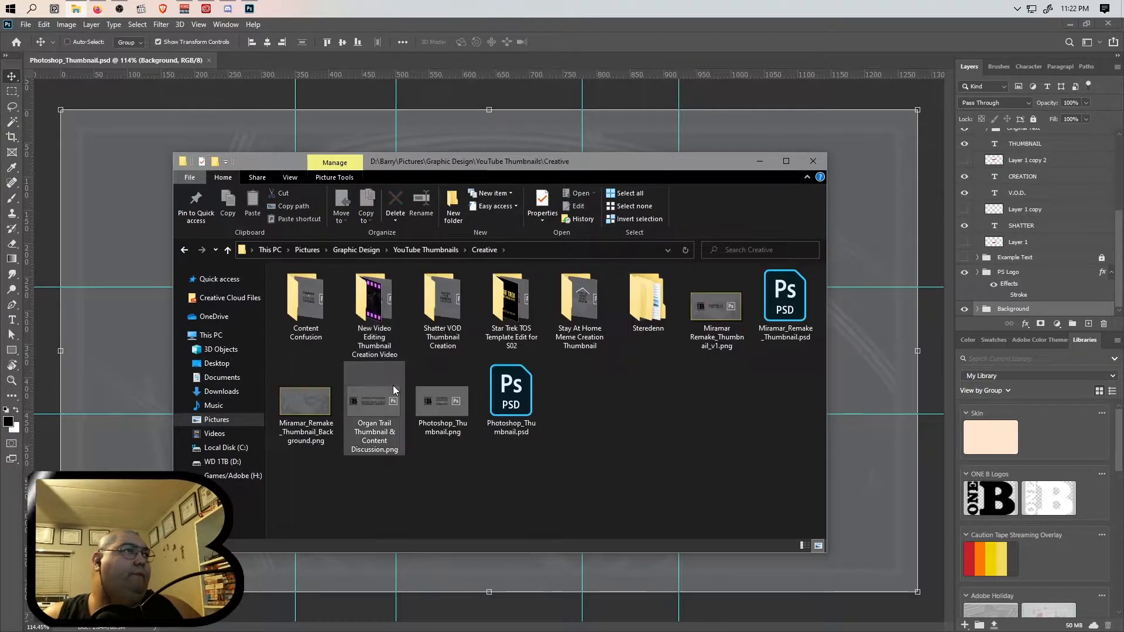
{"action": "double_click", "coordinate": [579, 301]}
{"action": "left_click", "coordinate": [310, 318]}
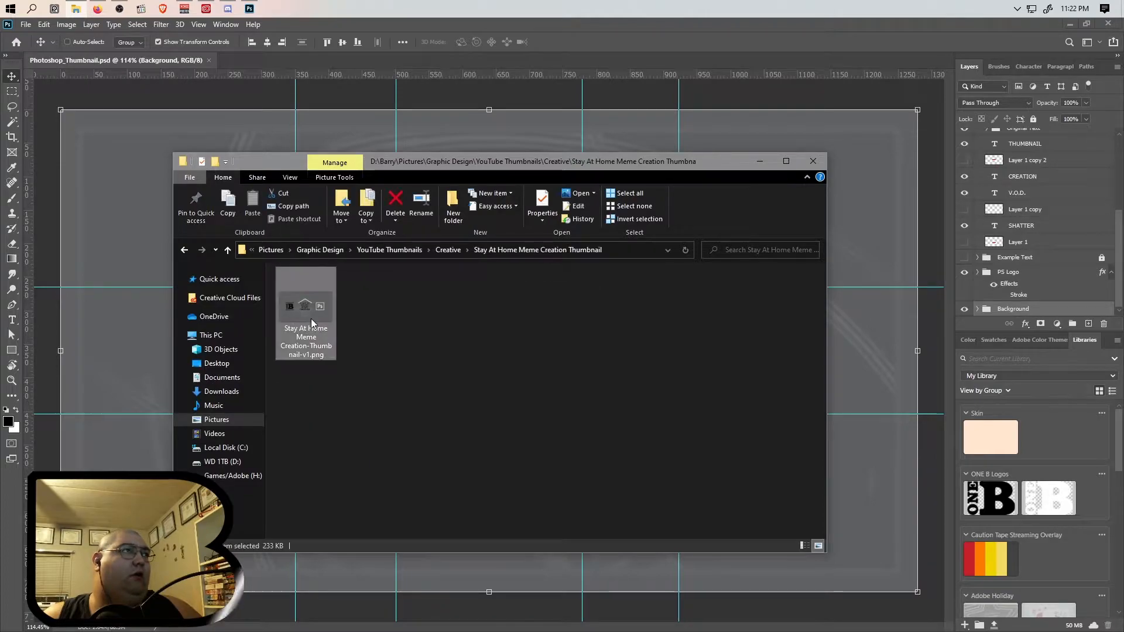
{"action": "double_click", "coordinate": [311, 319]}
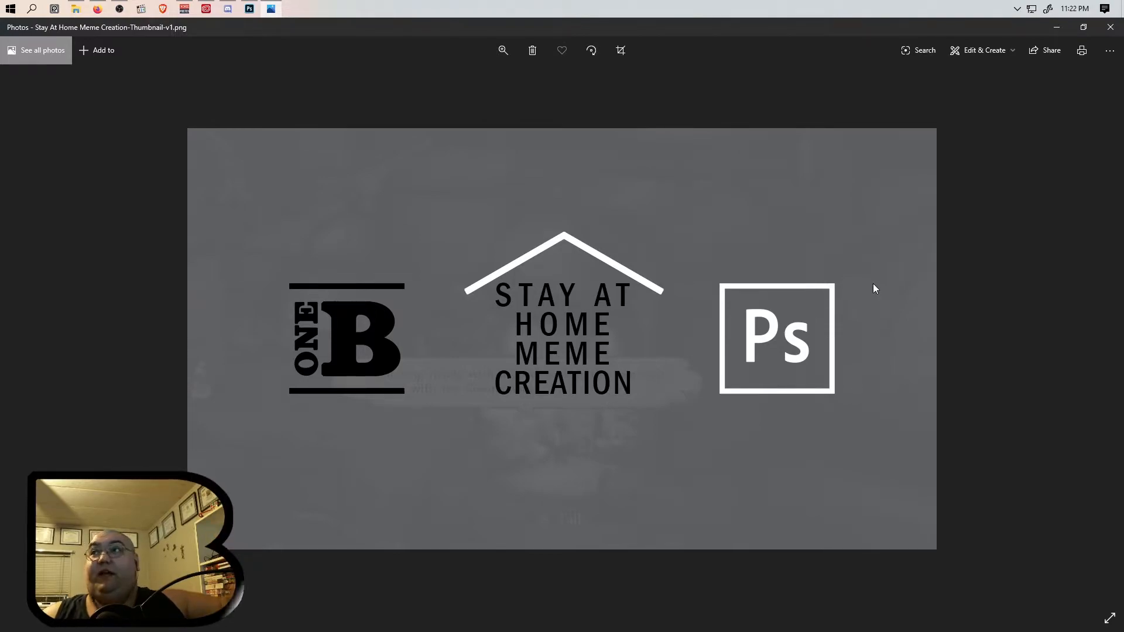
{"action": "left_click", "coordinate": [1111, 26]}
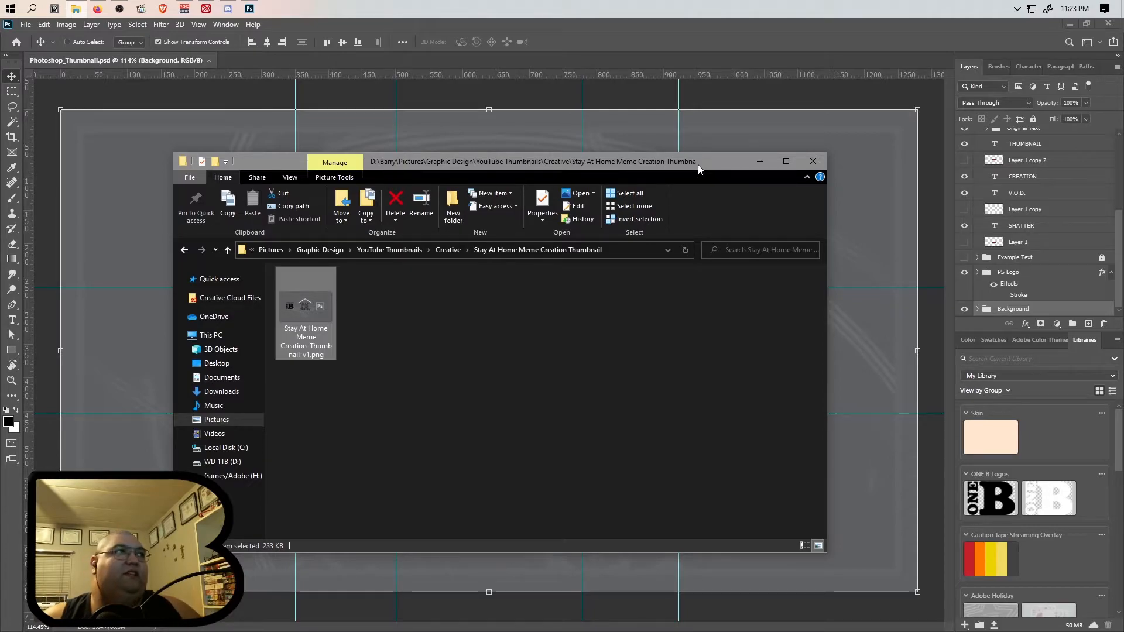
{"action": "left_click", "coordinate": [813, 161]}
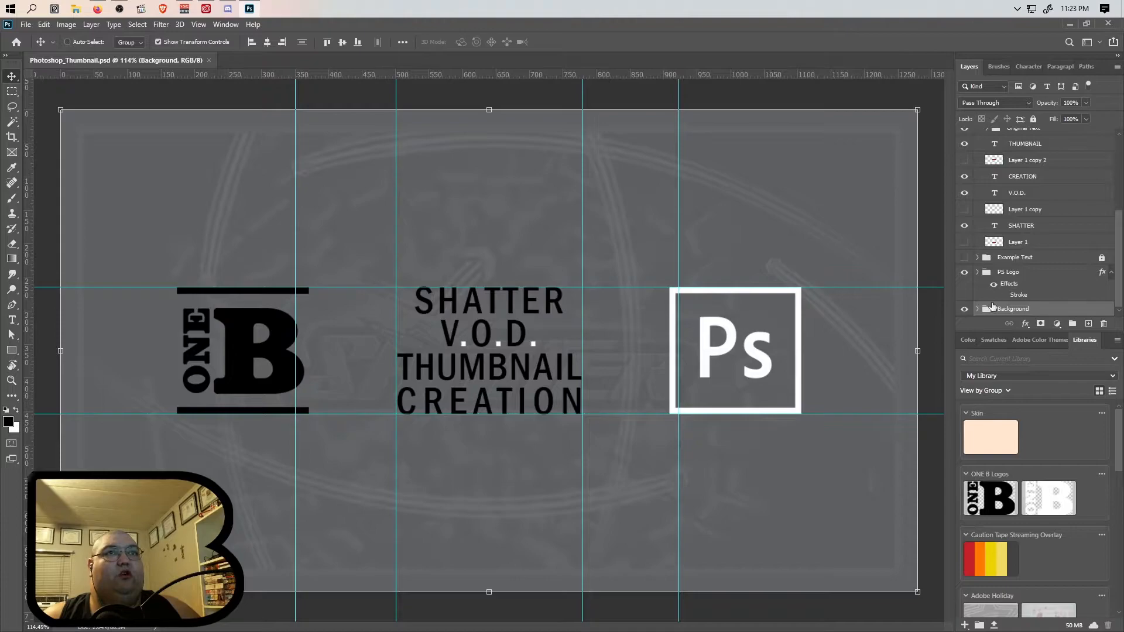
Step: Delete the Shatter Start Screen With Border for Backgrounds layer from the Background group
{"action": "left_click", "coordinate": [977, 308]}
{"action": "left_click", "coordinate": [965, 292]}
{"action": "left_click", "coordinate": [1019, 292]}
{"action": "key", "text": "Delete"}
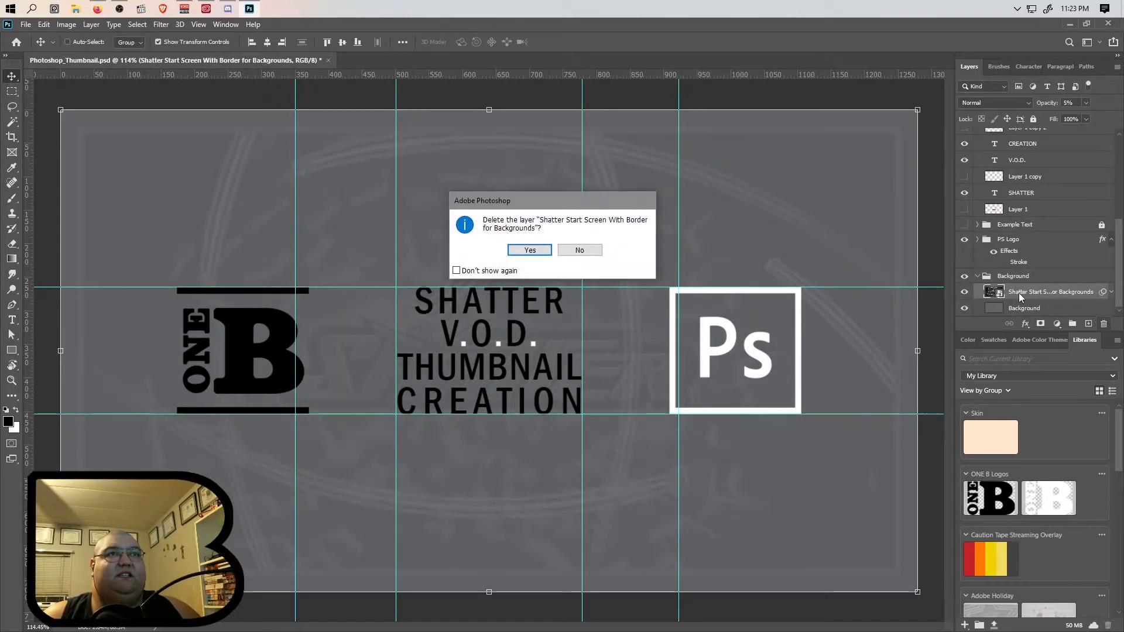
{"action": "left_click", "coordinate": [515, 253]}
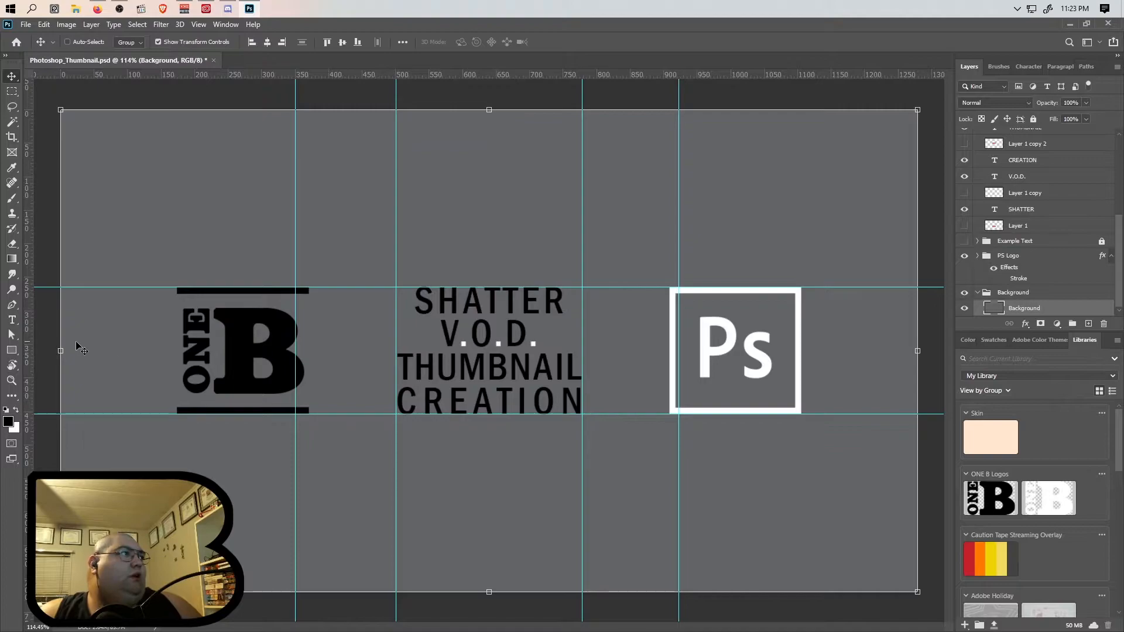
Step: Replace the title's first line SHATTER with ANOTHER and widen its text box to fit the word
{"action": "key", "text": "t"}
{"action": "left_click", "coordinate": [486, 305]}
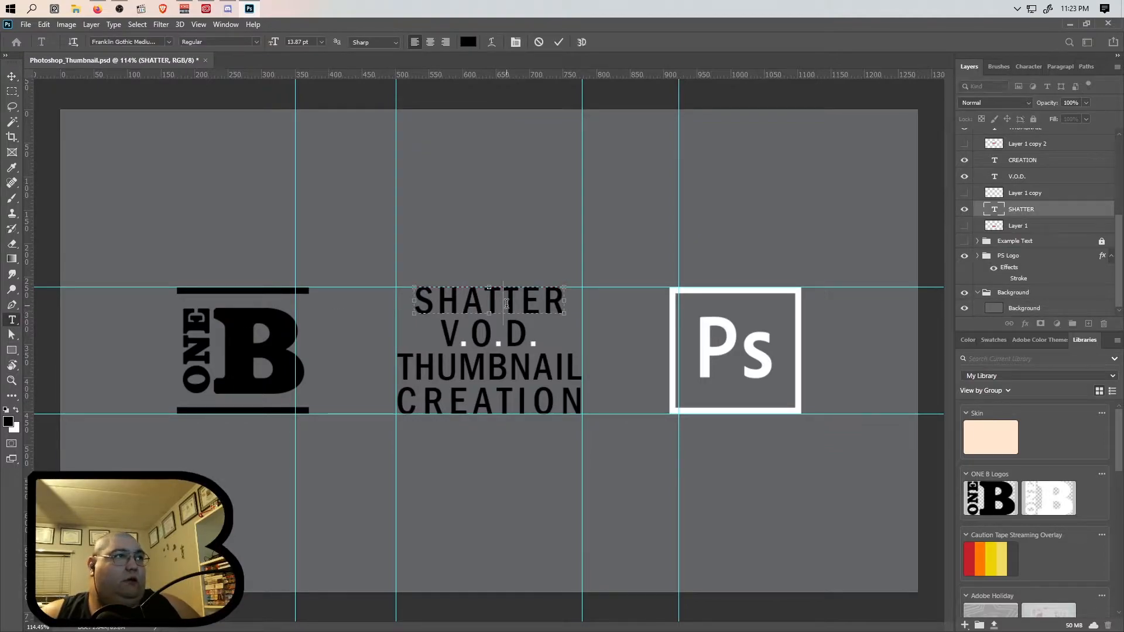
{"action": "double_click", "coordinate": [506, 303]}
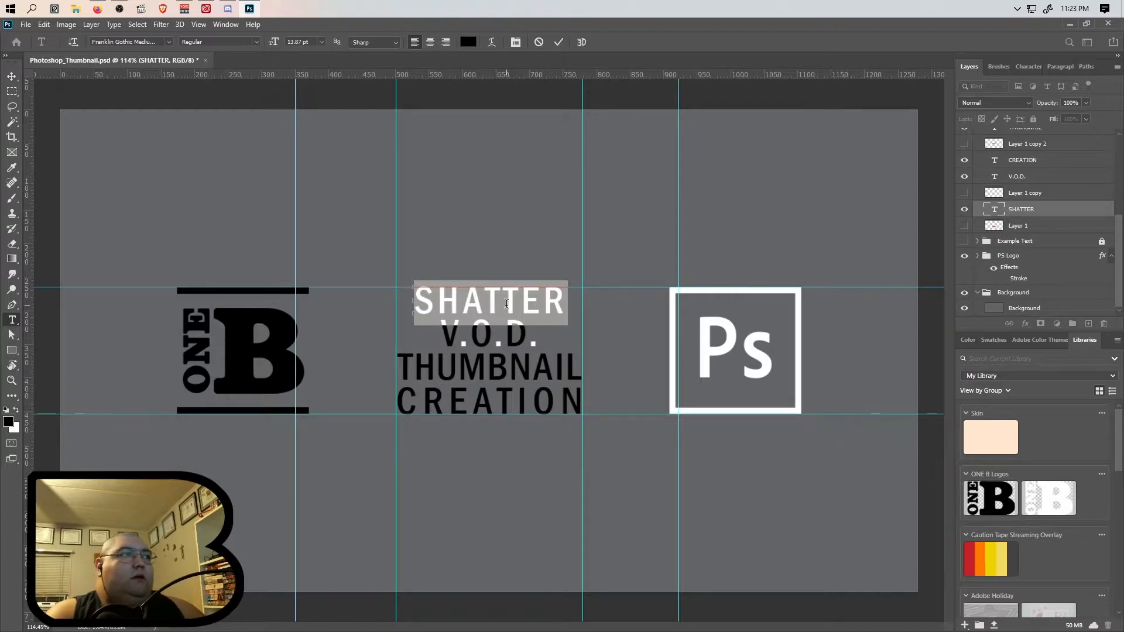
{"action": "type", "text": "Another"}
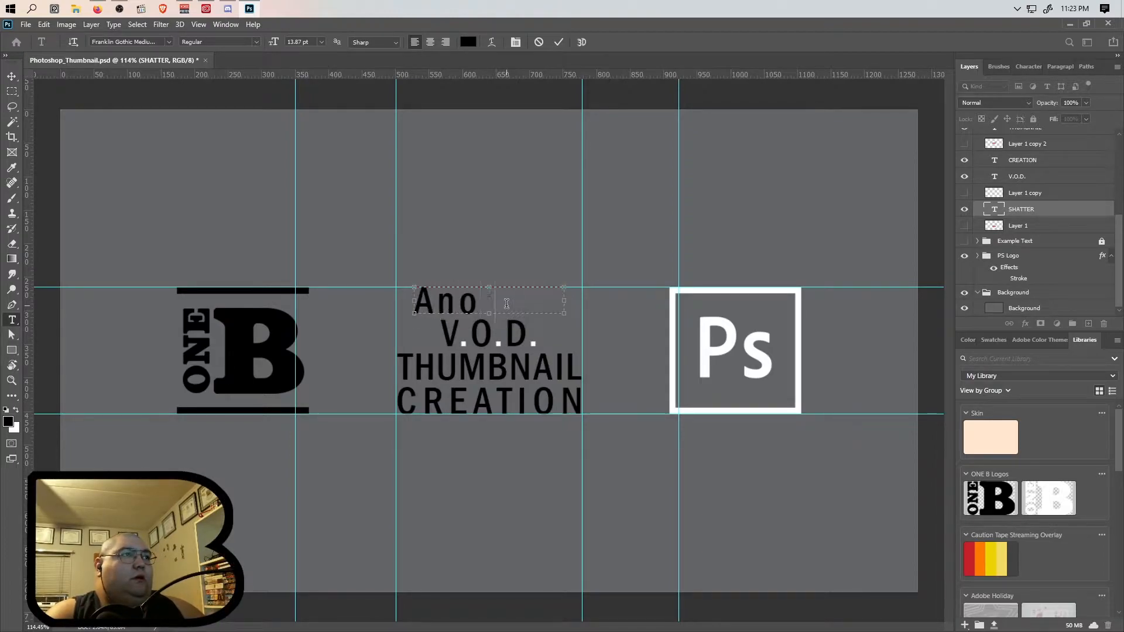
{"action": "key", "text": "BackSpace"}
{"action": "key", "text": "BackSpace"}
{"action": "key", "text": "BackSpace"}
{"action": "key", "text": "BackSpace"}
{"action": "key", "text": "BackSpace"}
{"action": "key", "text": "BackSpace"}
{"action": "type", "text": "NOTHER"}
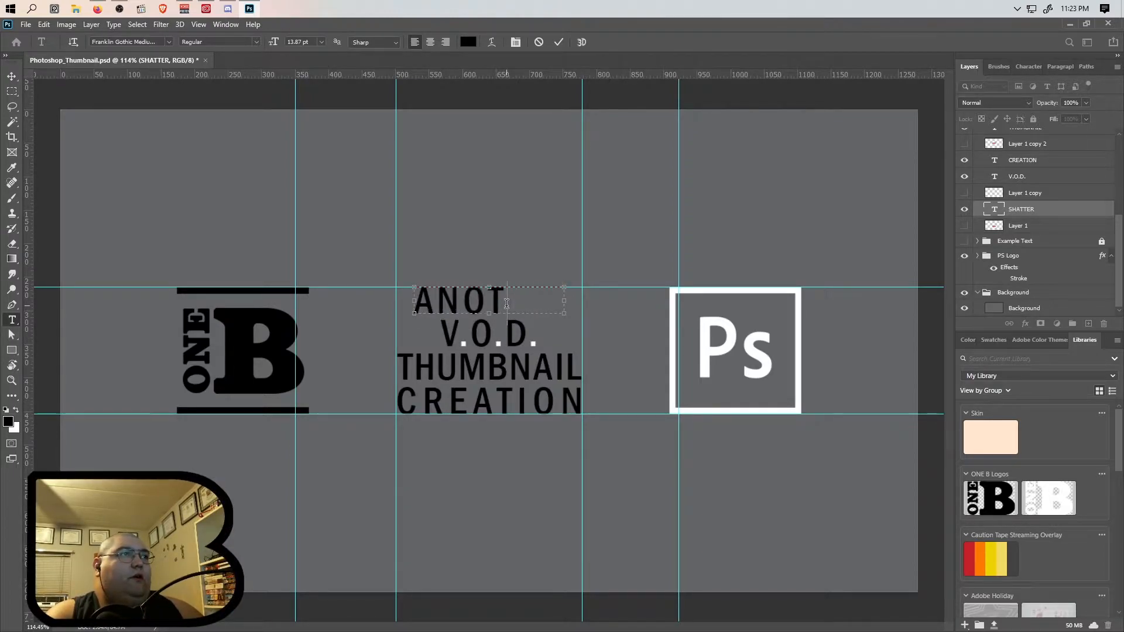
{"action": "left_click_drag", "start_coordinate": [564, 299], "coordinate": [575, 300]}
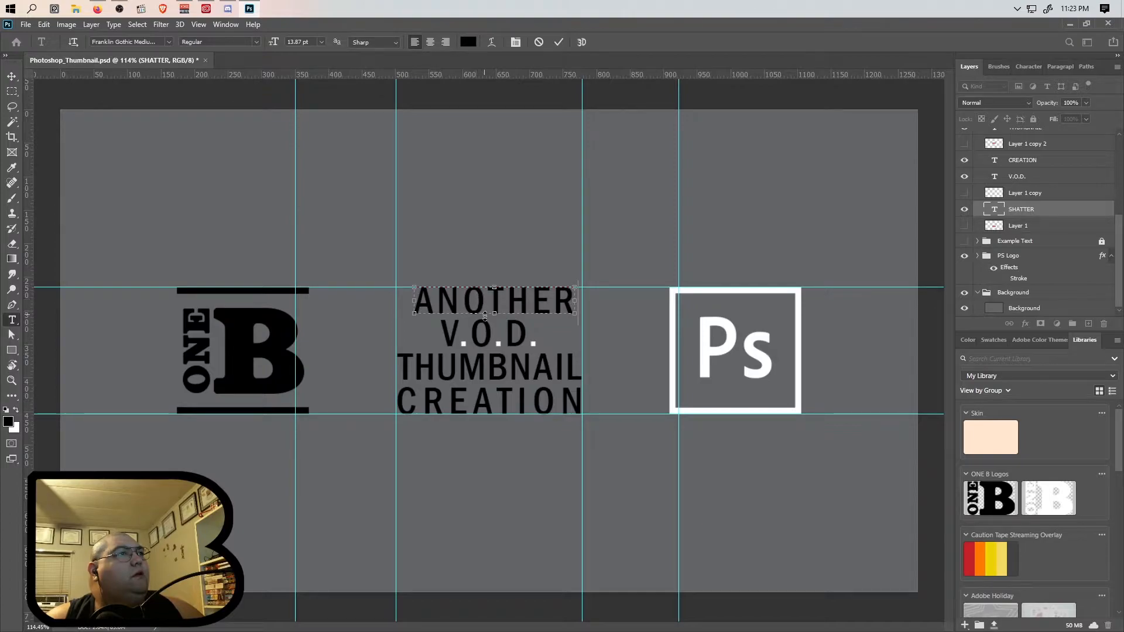
Step: Change the title's first line to A SPECIAL and widen its text box to span the two vertical guides around the title
{"action": "double_click", "coordinate": [473, 296]}
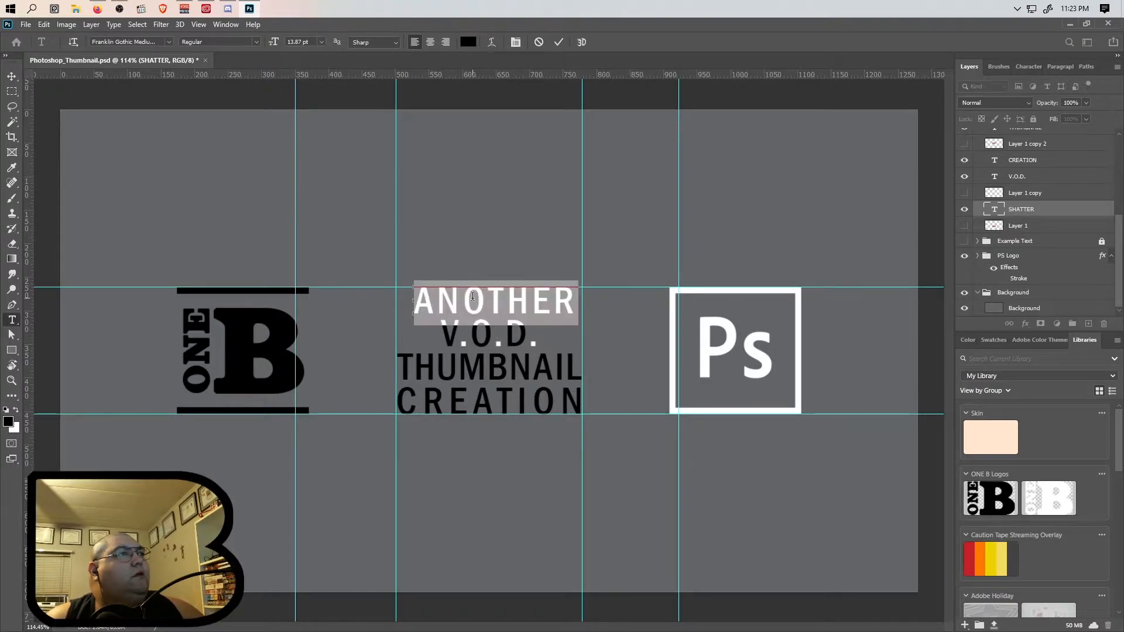
{"action": "left_click_drag", "start_coordinate": [436, 297], "coordinate": [574, 291]}
{"action": "type", "text": "S"}
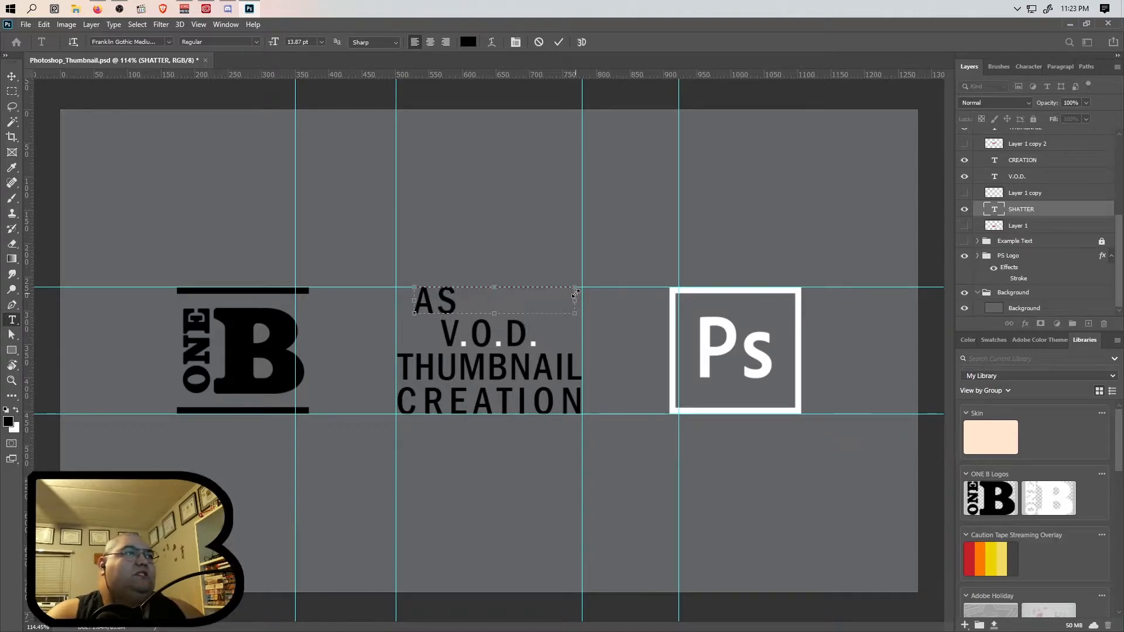
{"action": "key", "text": "BackSpace"}
{"action": "type", "text": "SPE-"}
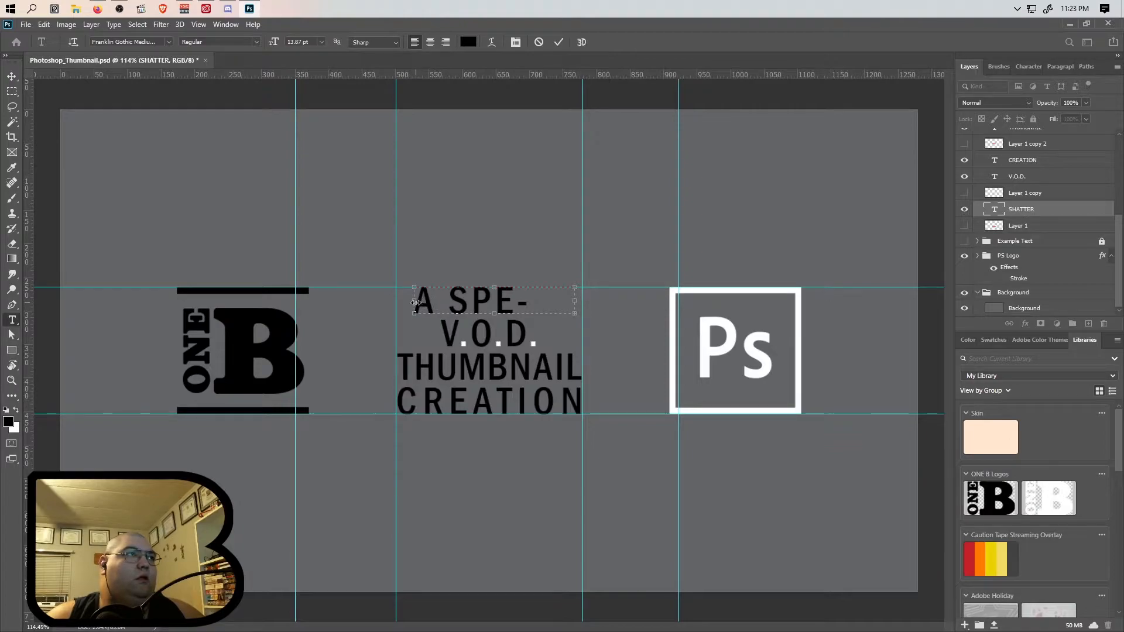
{"action": "left_click_drag", "start_coordinate": [415, 303], "coordinate": [398, 302]}
{"action": "left_click_drag", "start_coordinate": [575, 300], "coordinate": [583, 301]}
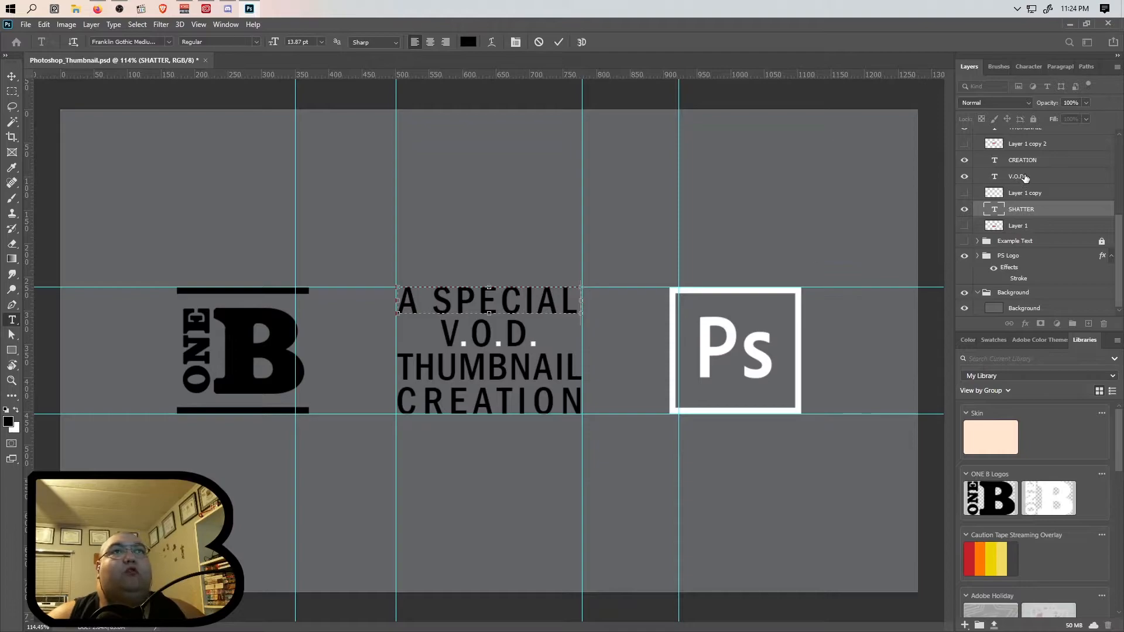
Step: Widen the V.O.D. text box on both sides to span the two vertical guides around the title
{"action": "double_click", "coordinate": [488, 331]}
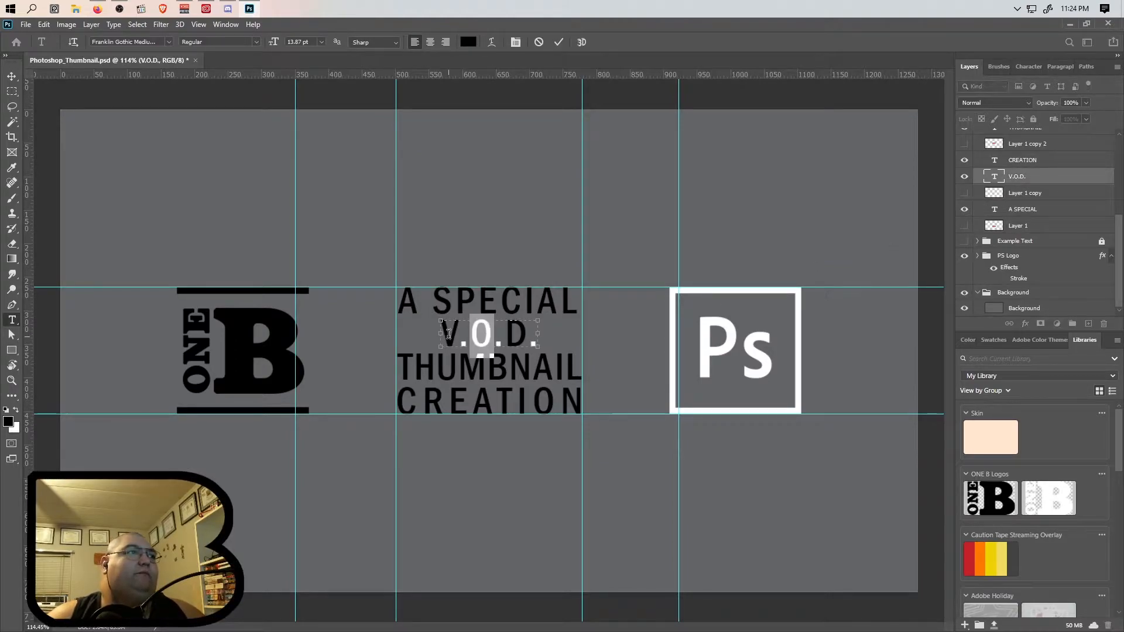
{"action": "mouse_move", "coordinate": [441, 334]}
{"action": "left_mouse_down"}
{"action": "mouse_move", "coordinate": [401, 329]}
{"action": "mouse_move", "coordinate": [436, 334]}
{"action": "left_mouse_up"}
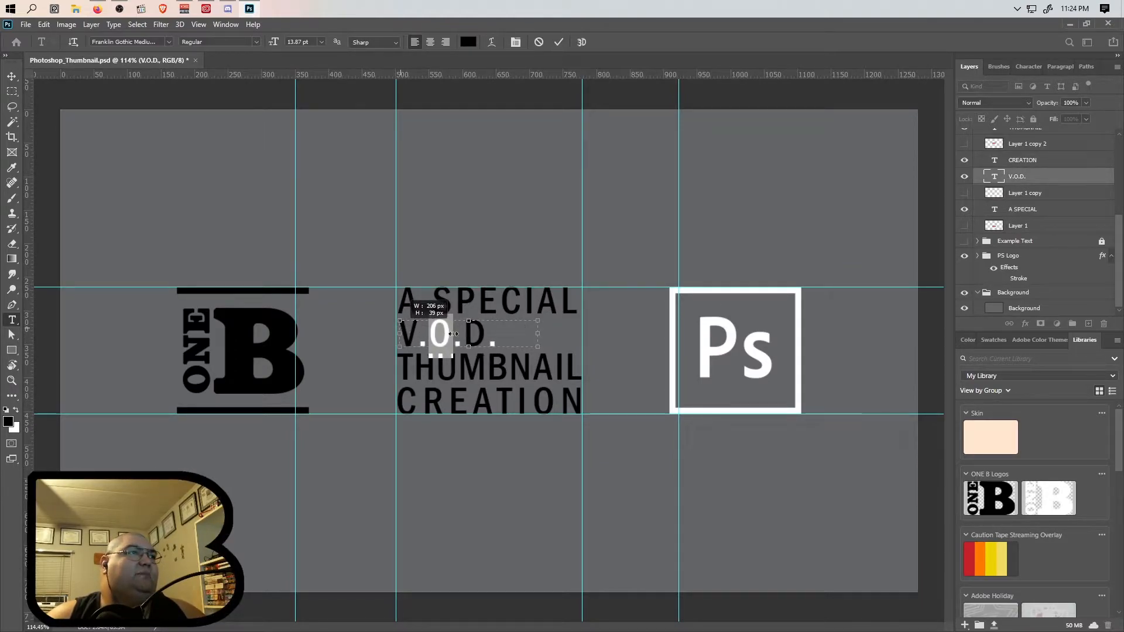
{"action": "left_click_drag", "start_coordinate": [538, 334], "coordinate": [396, 335]}
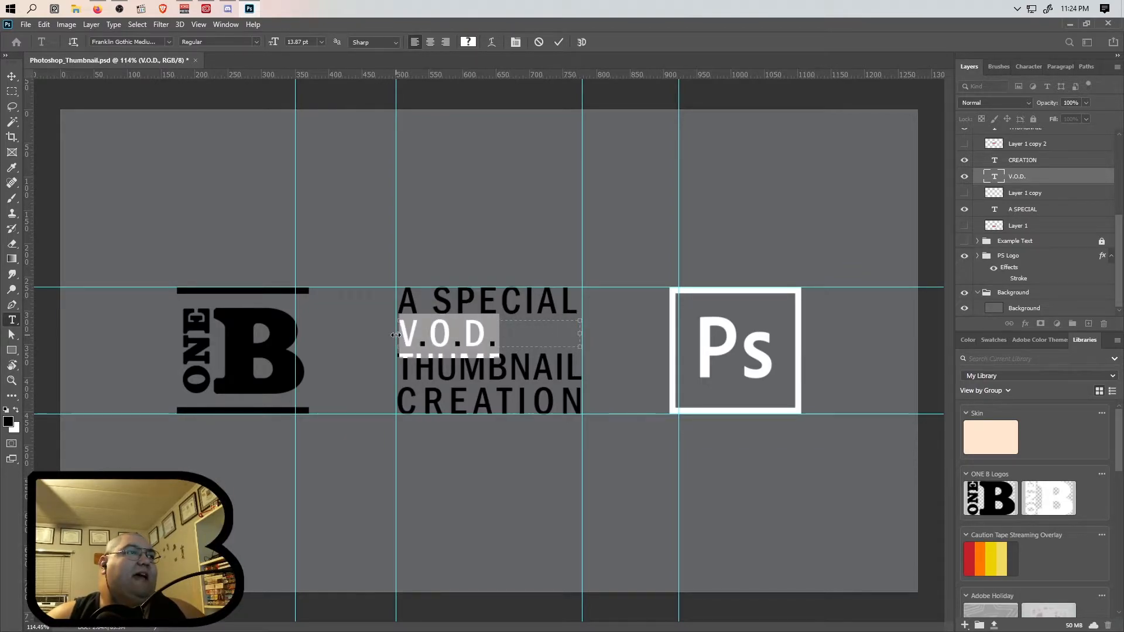
{"action": "left_click", "coordinate": [489, 334]}
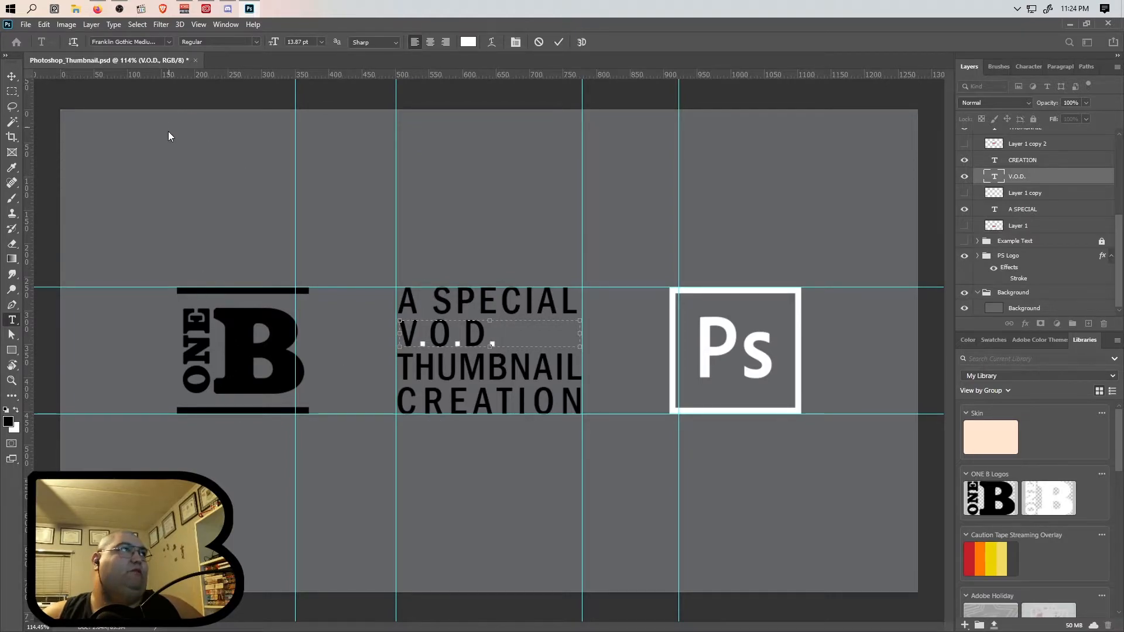
Step: Reopen Stay At Home Meme Creation-Thumbnail-v1.png from the Creative folder in YouTube Thumbnails to check its title wording and layout
{"action": "left_click", "coordinate": [76, 9]}
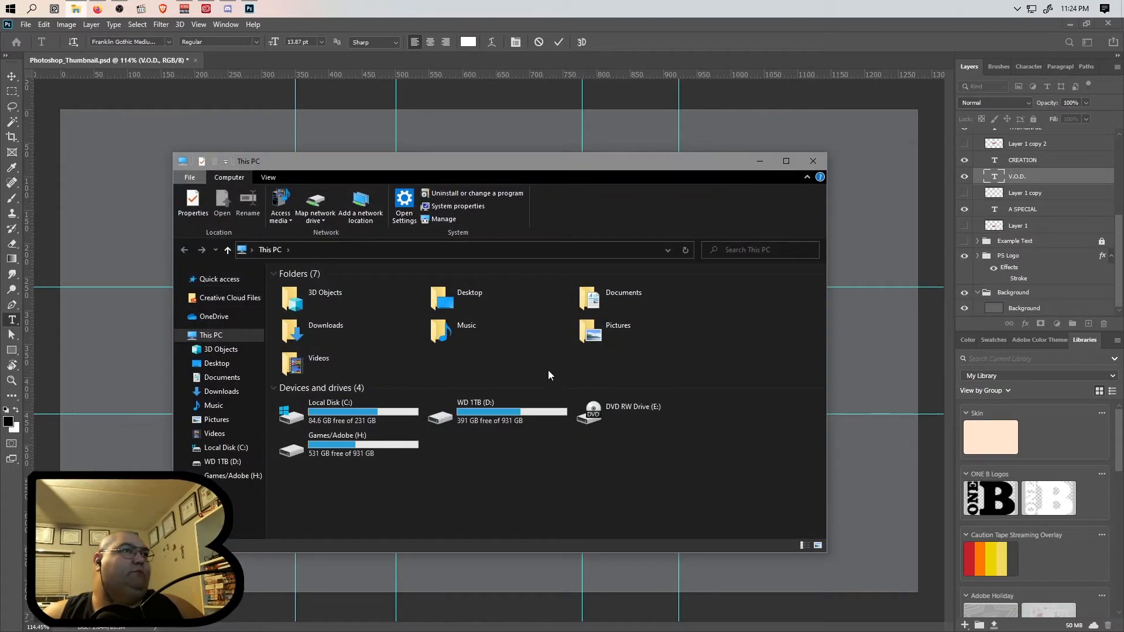
{"action": "double_click", "coordinate": [610, 340]}
{"action": "double_click", "coordinate": [575, 378]}
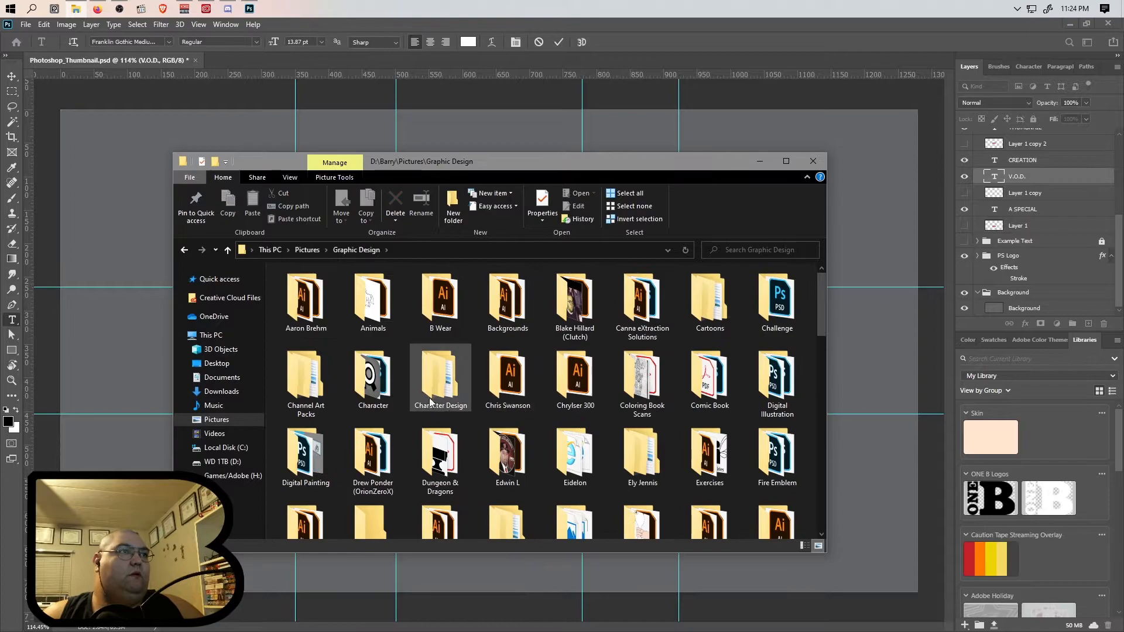
{"action": "scroll", "coordinate": [617, 465], "scroll_direction": "down", "scroll_amount": 15}
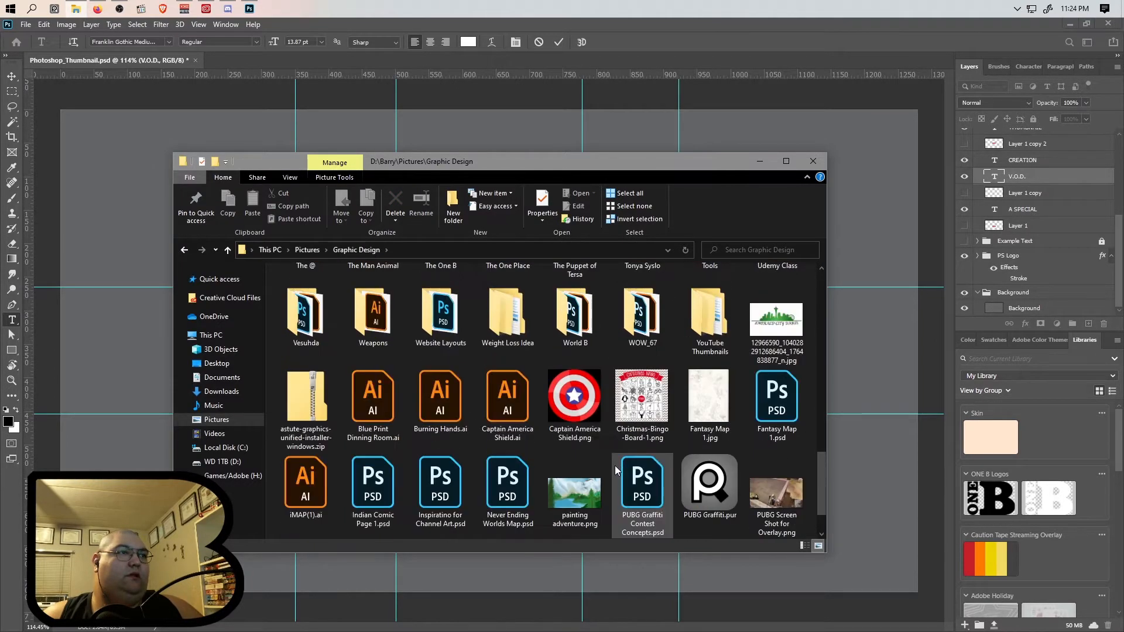
{"action": "double_click", "coordinate": [710, 316]}
{"action": "left_click", "coordinate": [360, 302]}
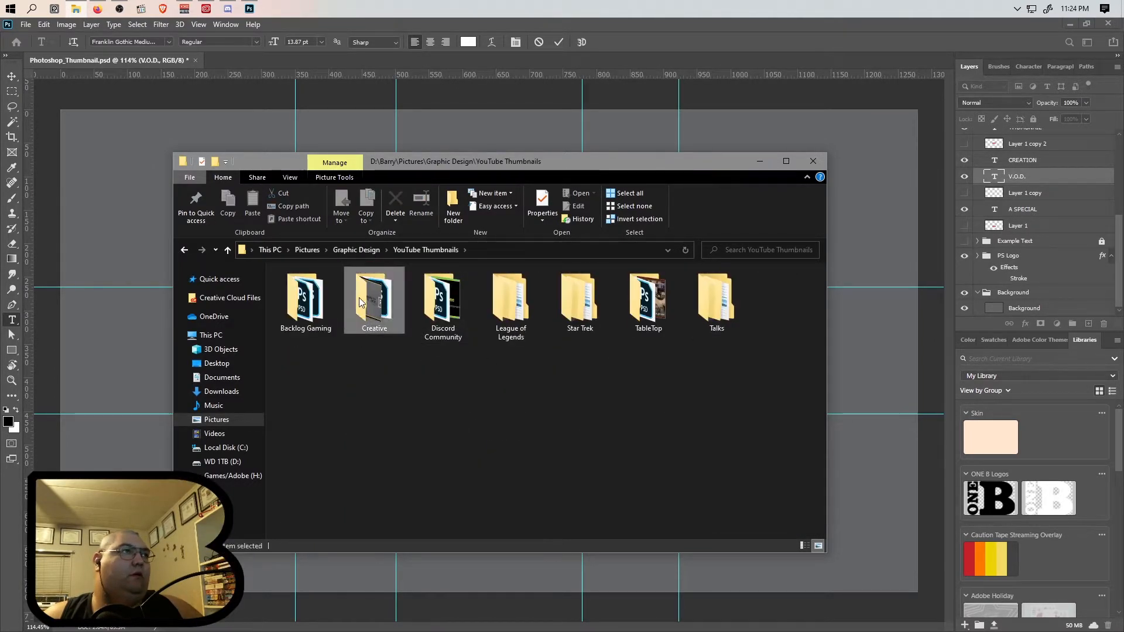
{"action": "double_click", "coordinate": [359, 302]}
{"action": "double_click", "coordinate": [574, 307]}
{"action": "double_click", "coordinate": [326, 342]}
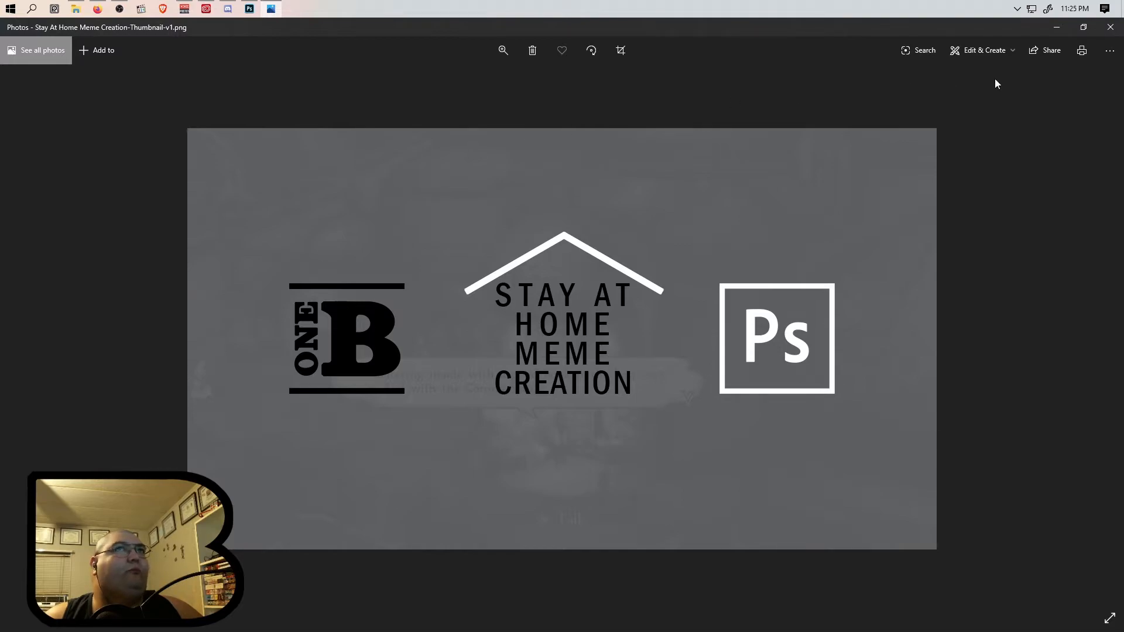
Step: Close the reference thumbnail image and its folder window to get back to the Photoshop document
{"action": "left_click", "coordinate": [1111, 27]}
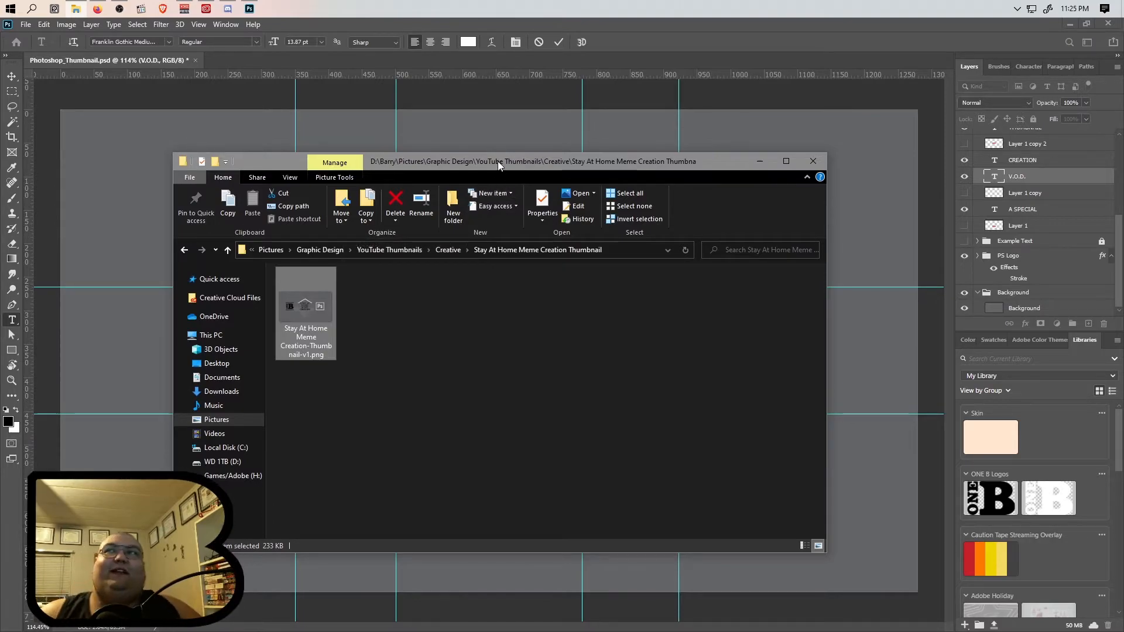
{"action": "left_click", "coordinate": [474, 293]}
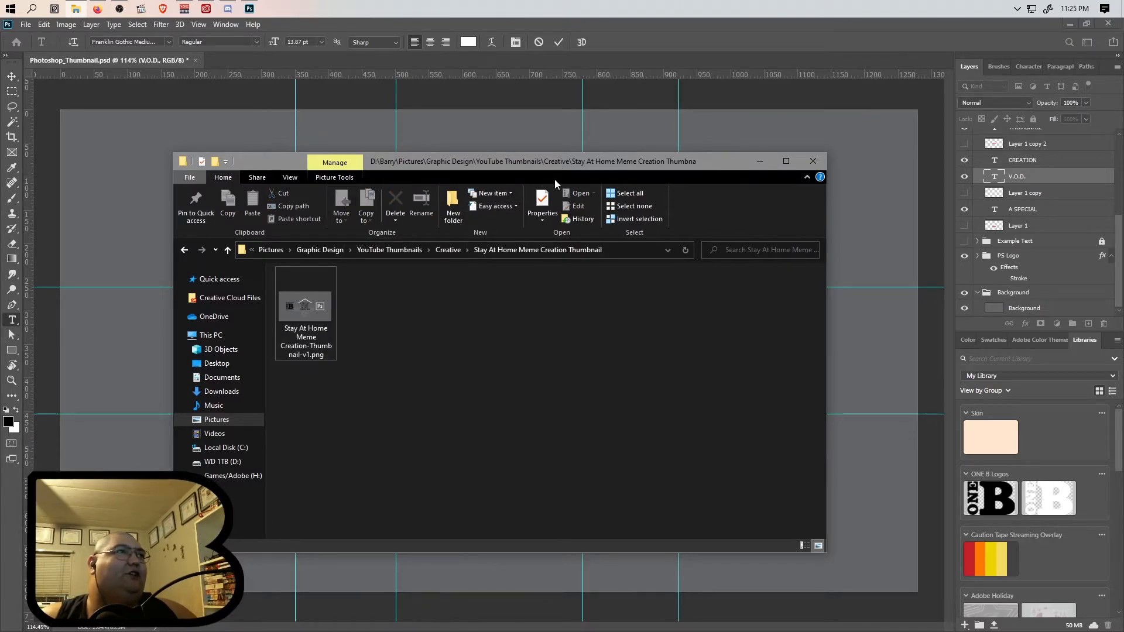
{"action": "left_click", "coordinate": [813, 161]}
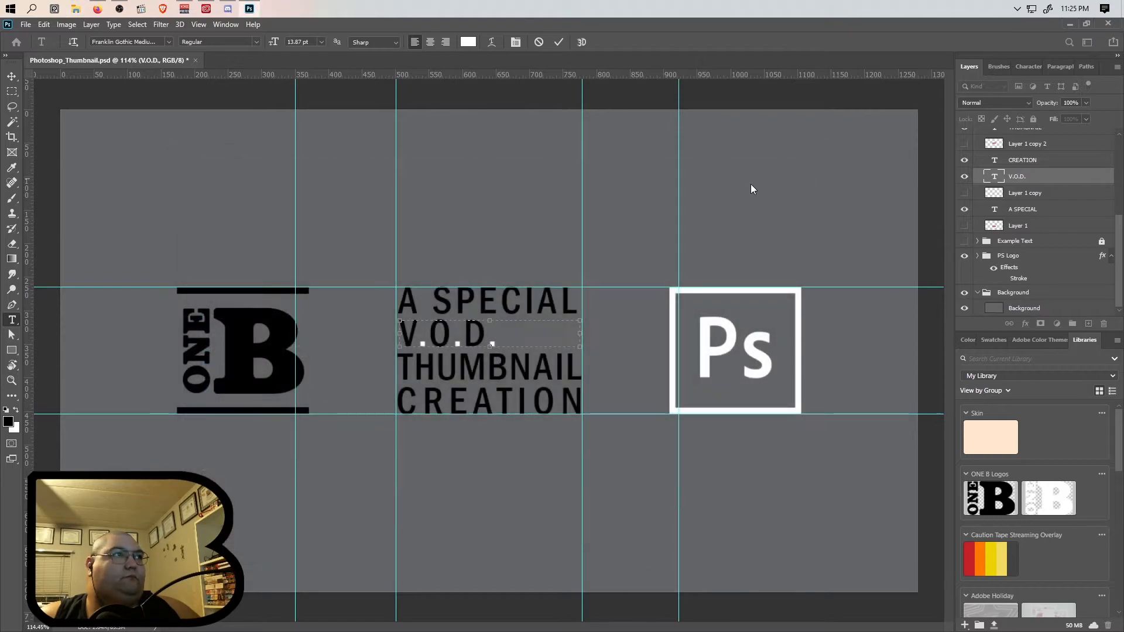
Step: Replace the title's second line V.O.D. with CREATIVE in black
{"action": "left_click_drag", "start_coordinate": [496, 334], "coordinate": [388, 330]}
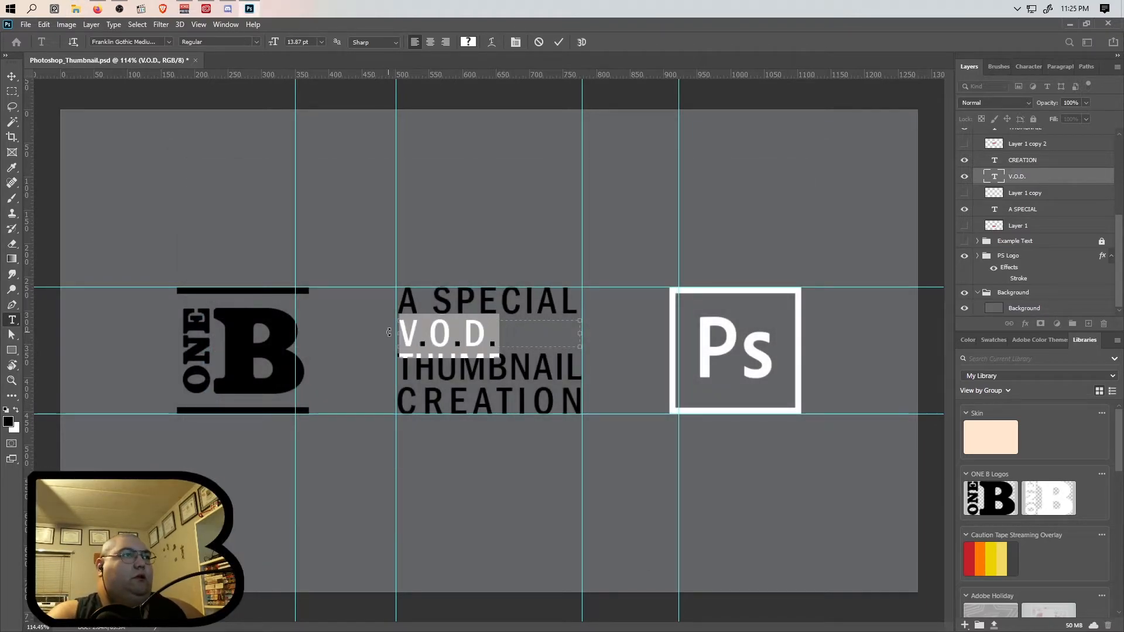
{"action": "type", "text": "Crea"}
{"action": "key", "text": "BackSpace"}
{"action": "key", "text": "BackSpace"}
{"action": "key", "text": "BackSpace"}
{"action": "key", "text": "BackSpace"}
{"action": "type", "text": "Creative"}
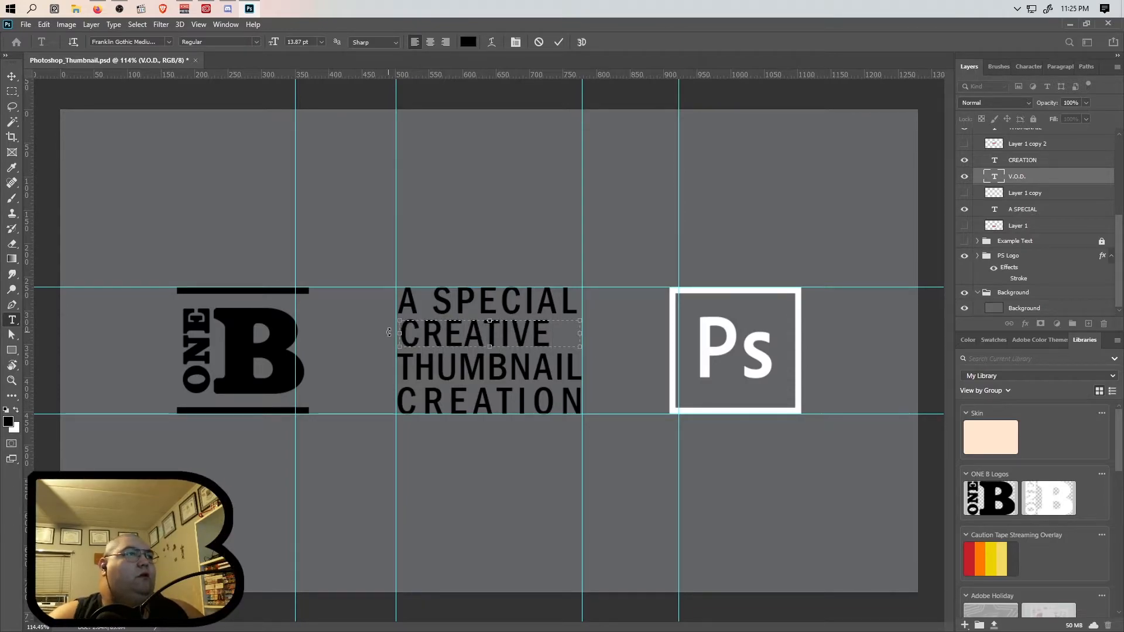
Step: Widen the letter tracking of the CREATIVE line, trying 100 and 120 before settling on 150
{"action": "left_click_drag", "start_coordinate": [554, 335], "coordinate": [410, 356]}
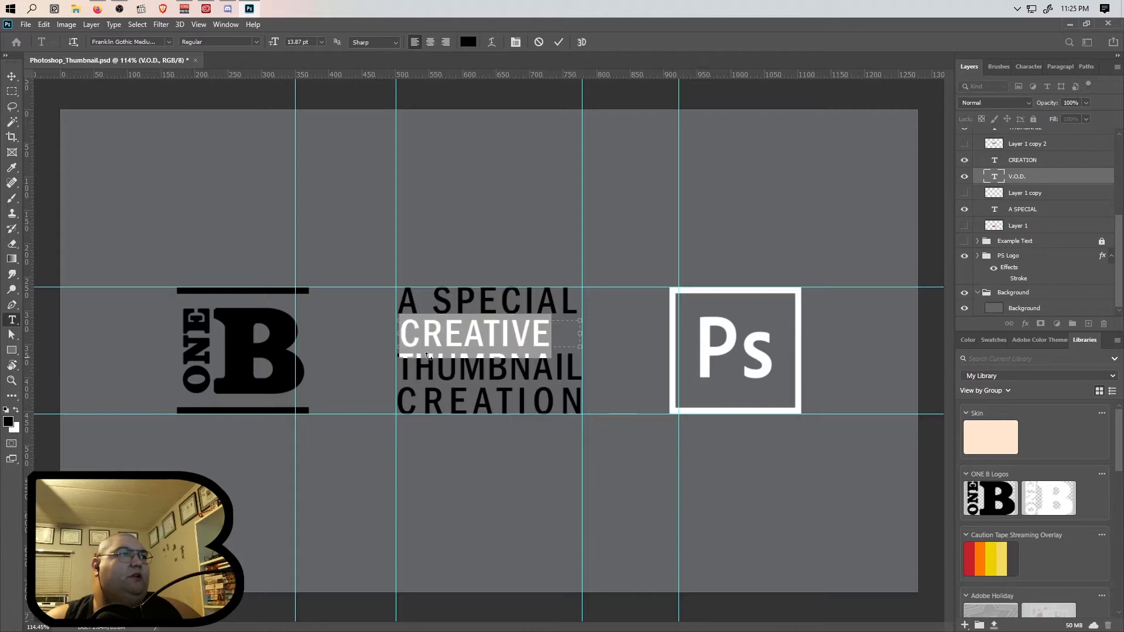
{"action": "left_click", "coordinate": [1026, 66]}
{"action": "left_click", "coordinate": [1074, 114]}
{"action": "left_click", "coordinate": [1060, 243]}
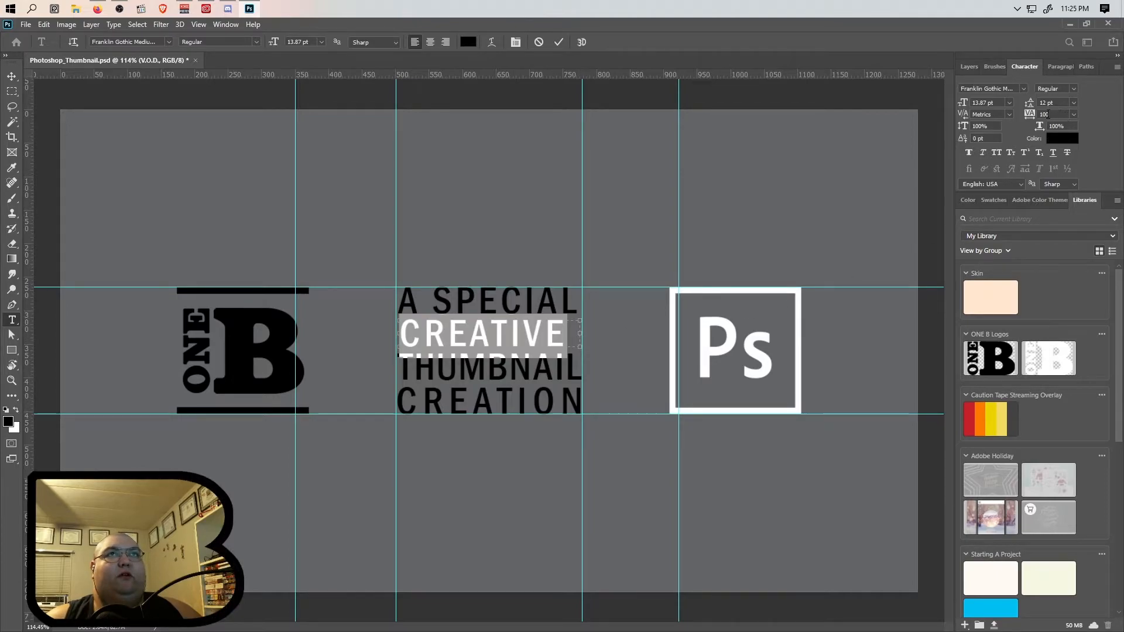
{"action": "left_click", "coordinate": [1029, 117]}
{"action": "type", "text": "120"}
{"action": "key", "text": "Return"}
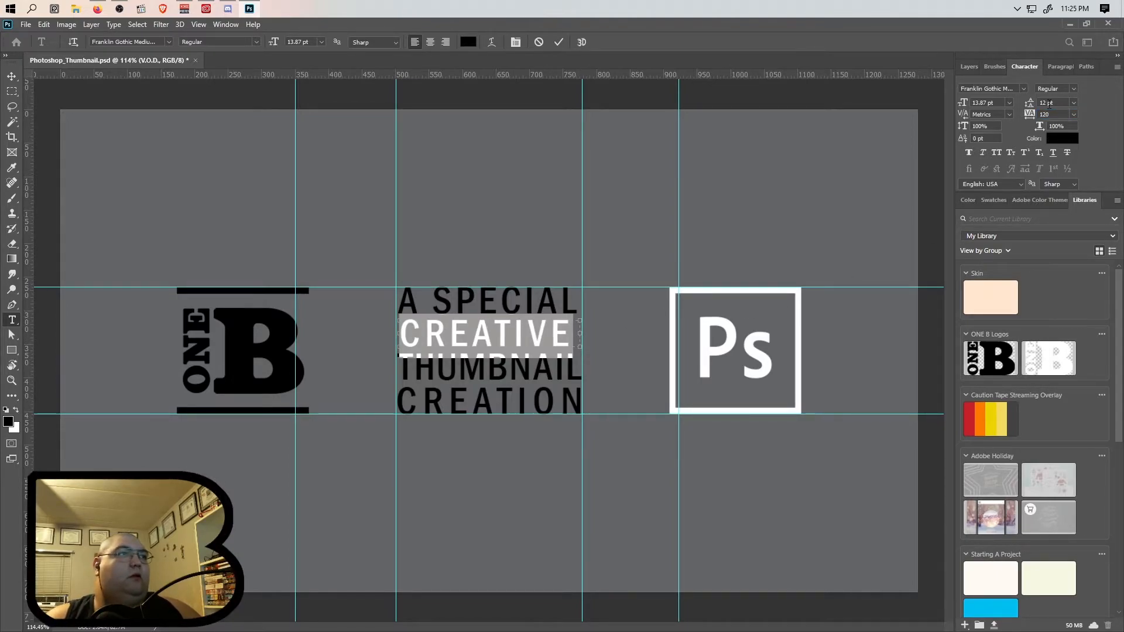
{"action": "left_click_drag", "start_coordinate": [1054, 114], "coordinate": [1011, 124]}
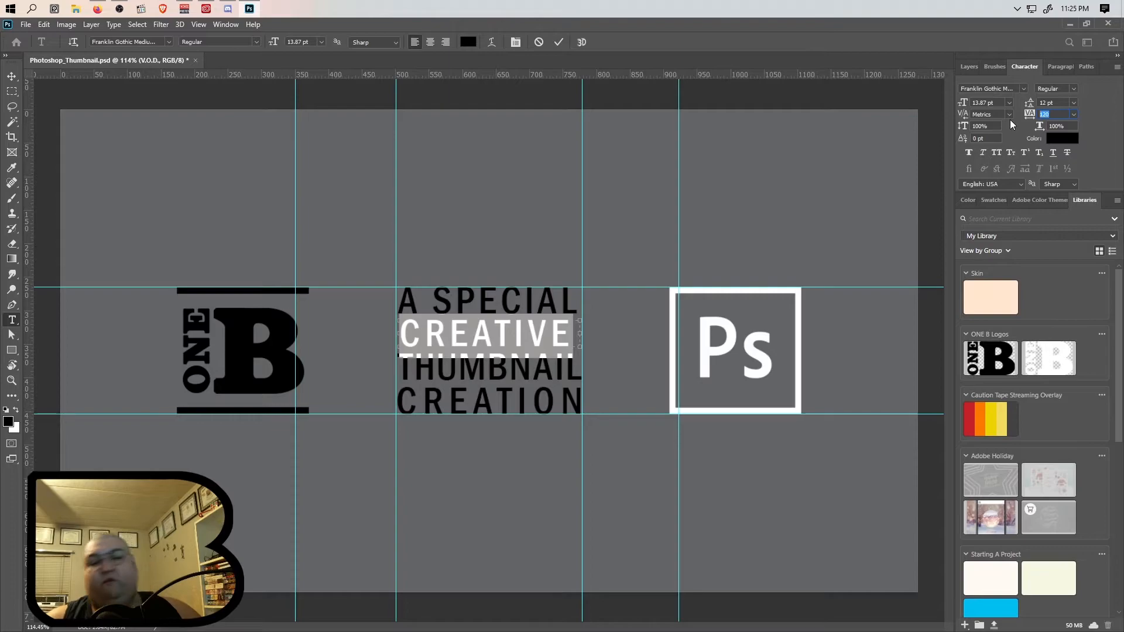
{"action": "type", "text": "150"}
{"action": "key", "text": "Return"}
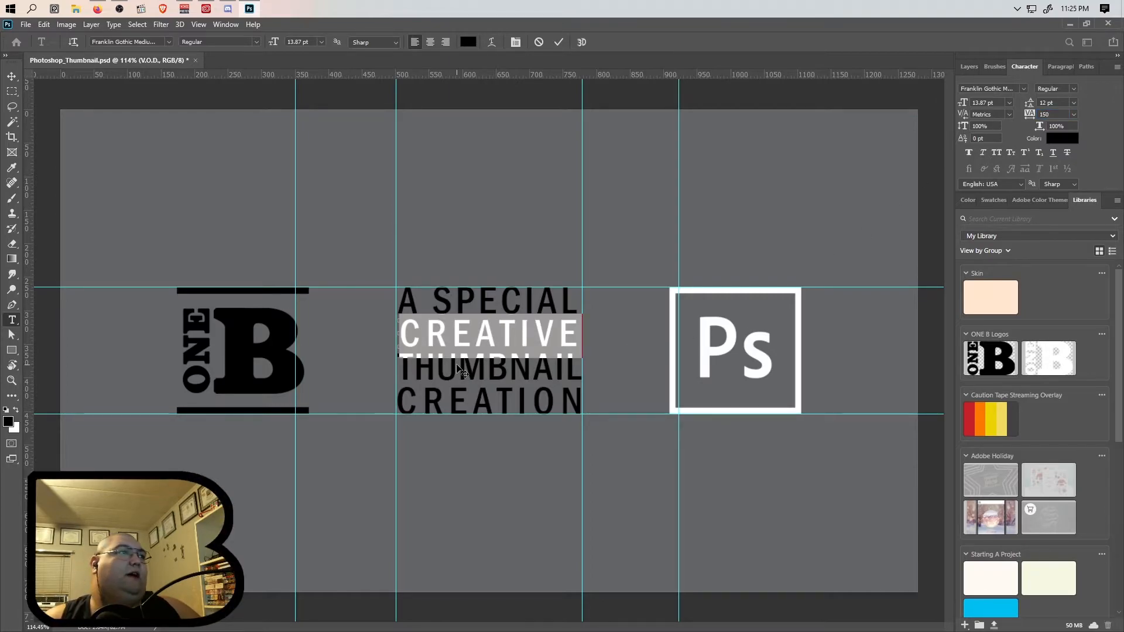
Step: Narrow the CREATIVE text box to fit the word and center the line horizontally between the title's two vertical guides
{"action": "left_click", "coordinate": [12, 76]}
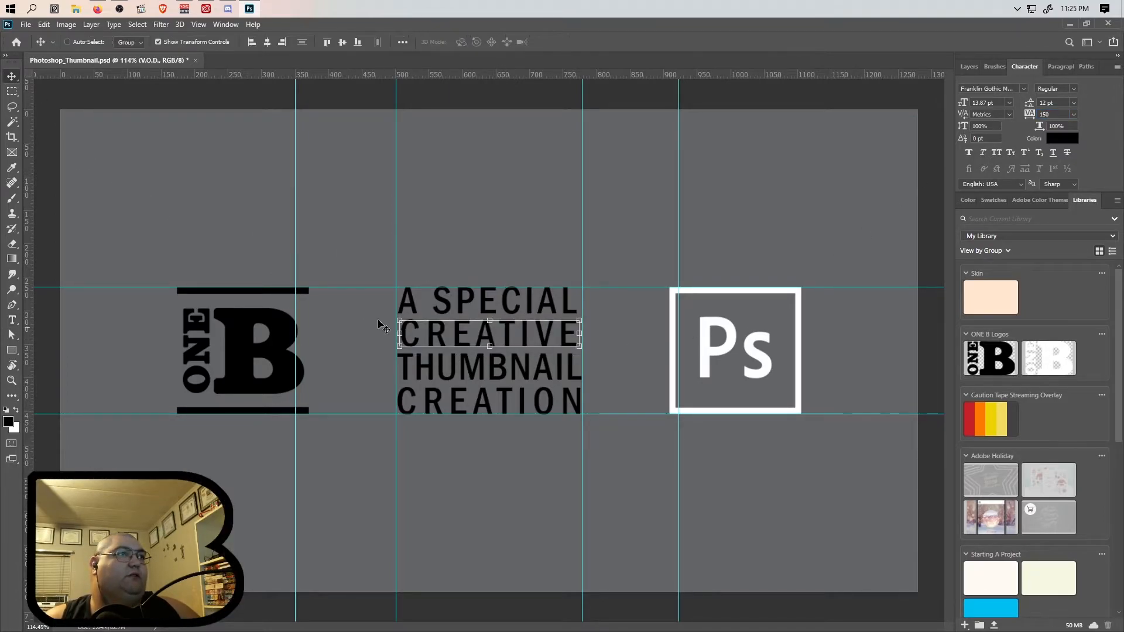
{"action": "left_click", "coordinate": [12, 320]}
{"action": "scroll", "coordinate": [562, 354], "scroll_direction": "up", "scroll_amount": 7}
{"action": "left_click", "coordinate": [522, 300]}
{"action": "left_click", "coordinate": [594, 313], "text": "ctrl"}
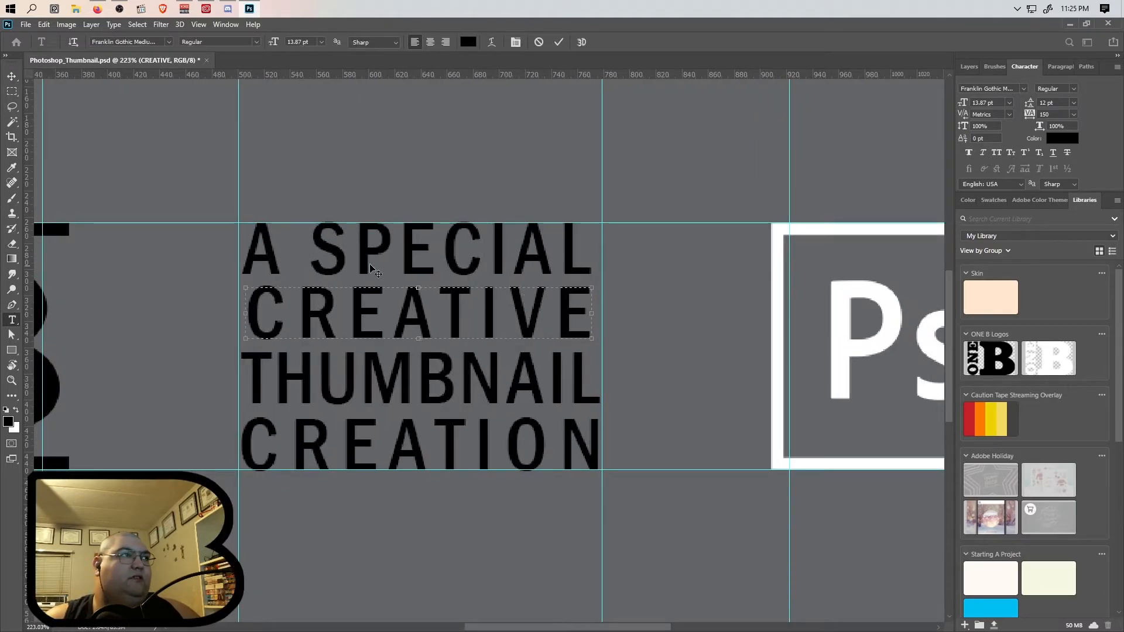
{"action": "left_click", "coordinate": [558, 42]}
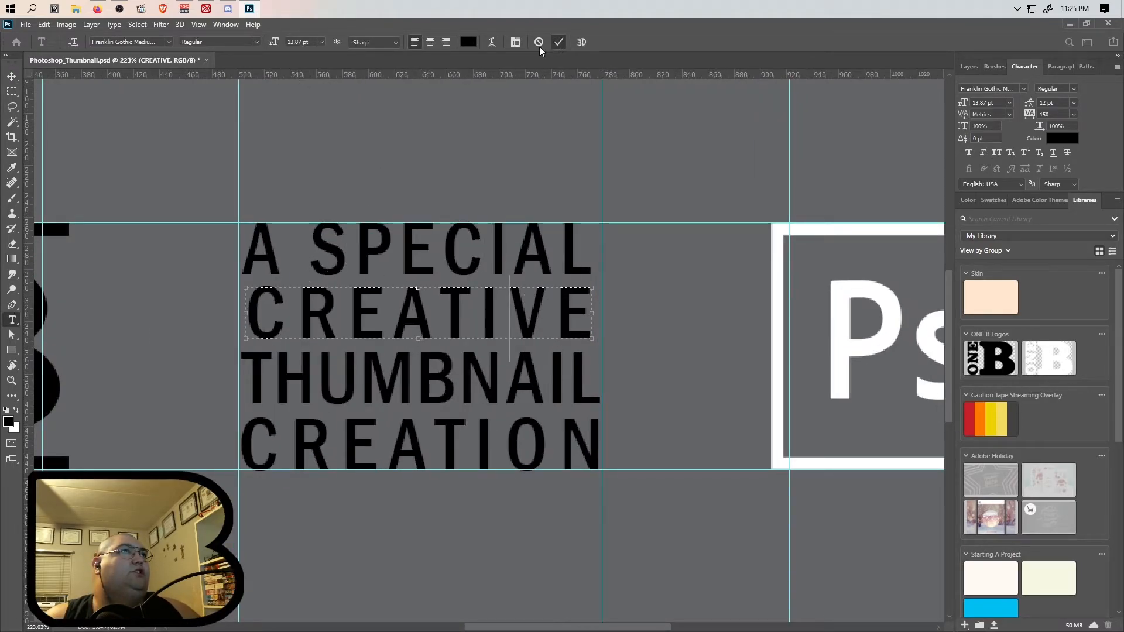
{"action": "left_click", "coordinate": [11, 76]}
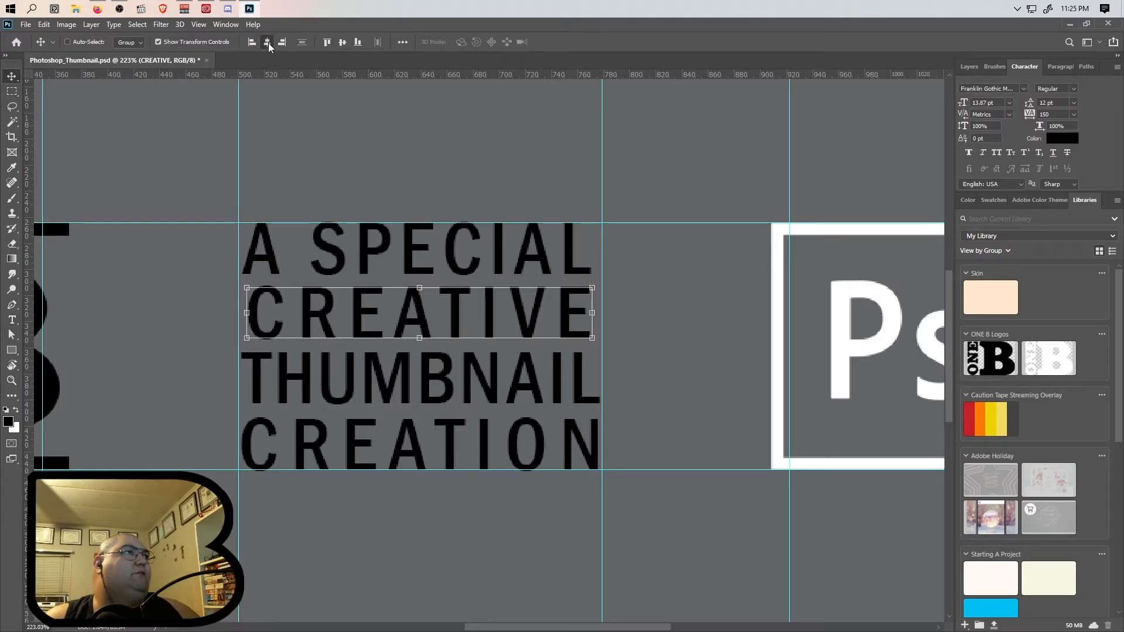
Step: Narrow the A SPECIAL text box to the width of its text and center the line horizontally between the guides
{"action": "key", "text": "t"}
{"action": "left_click", "coordinate": [538, 239]}
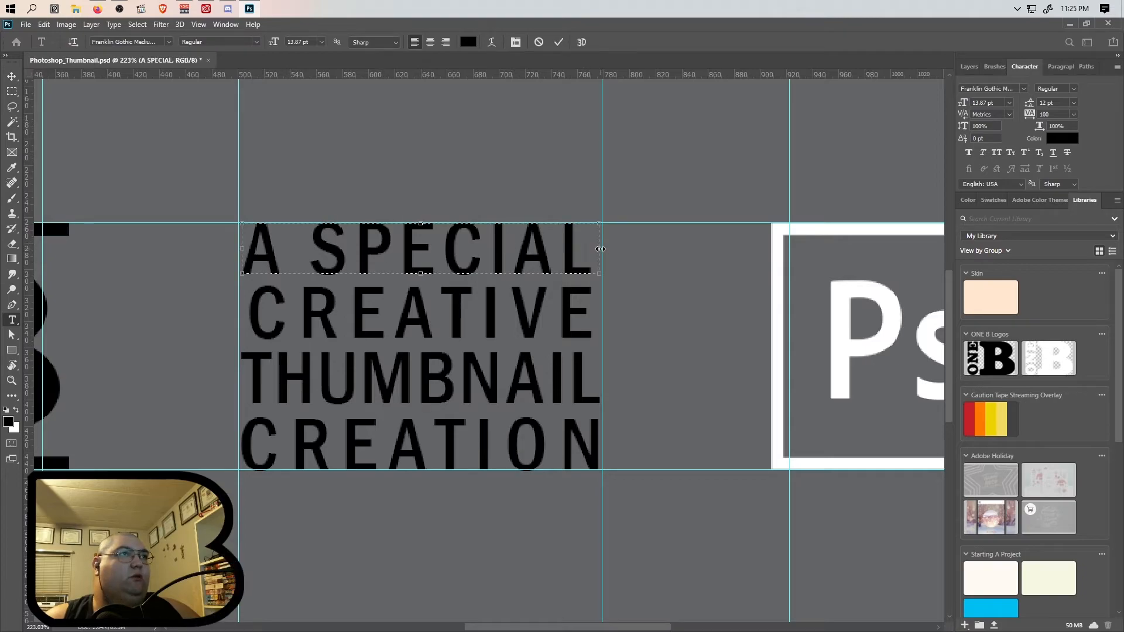
{"action": "left_click_drag", "start_coordinate": [601, 248], "coordinate": [593, 250]}
{"action": "left_click", "coordinate": [558, 43]}
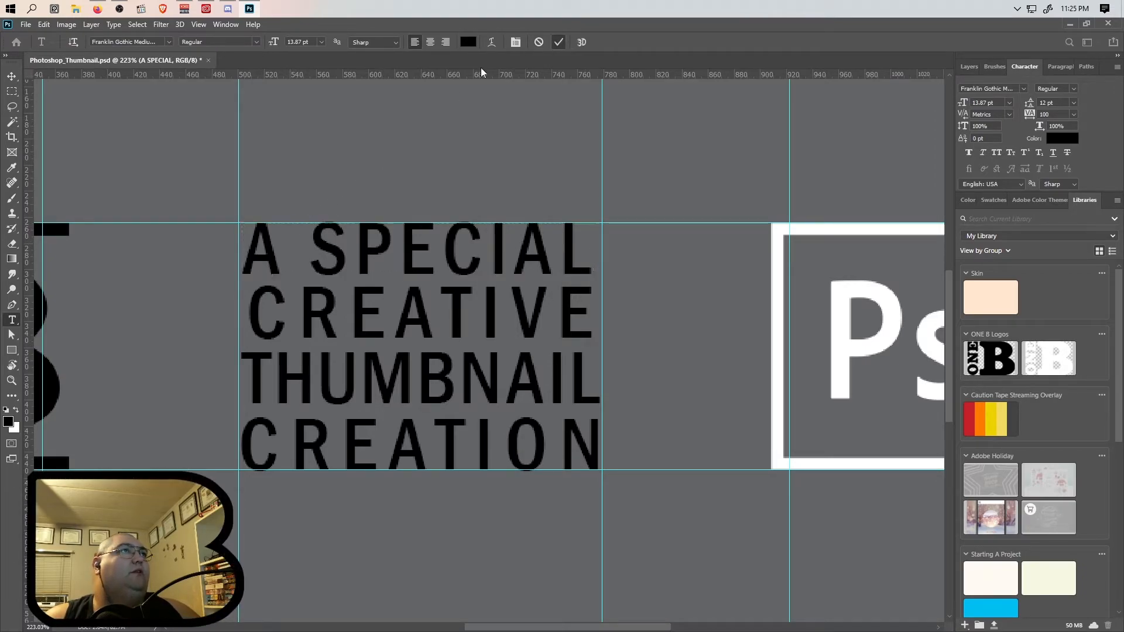
{"action": "left_click", "coordinate": [10, 76]}
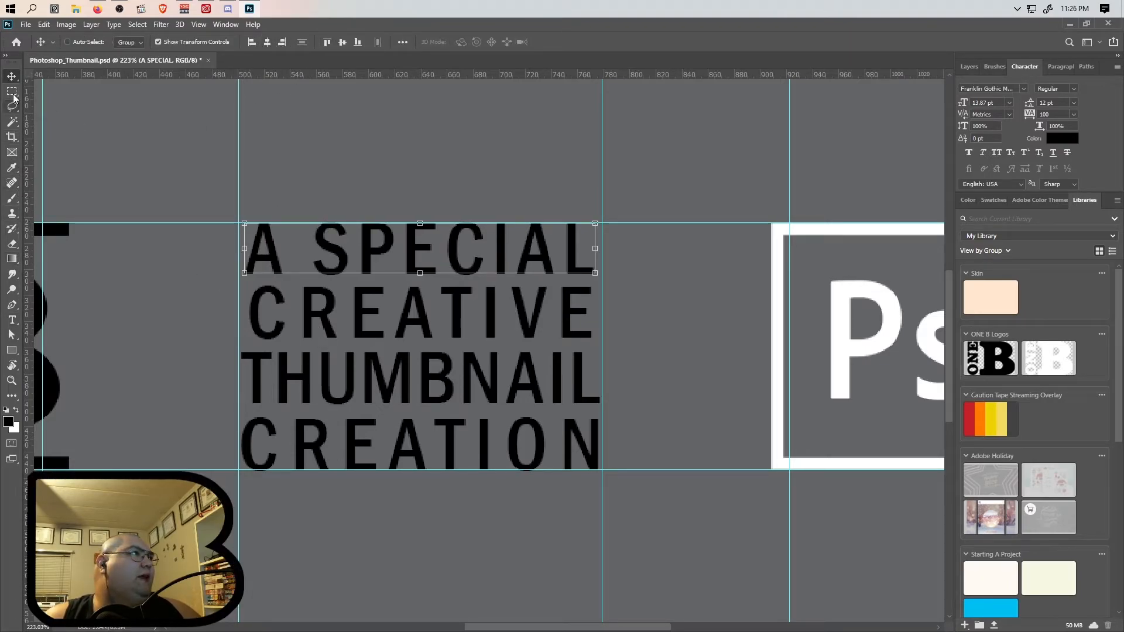
Step: Recolor the word SPECIAL in the title's first line to white (ffffff)
{"action": "key", "text": "t"}
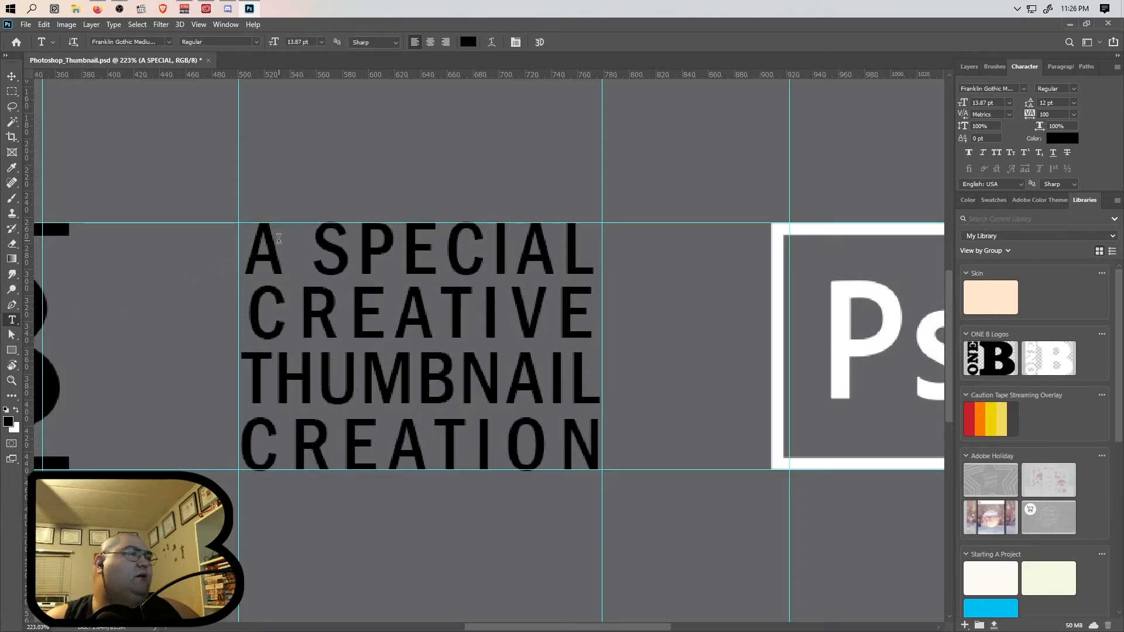
{"action": "left_click_drag", "start_coordinate": [312, 240], "coordinate": [598, 242]}
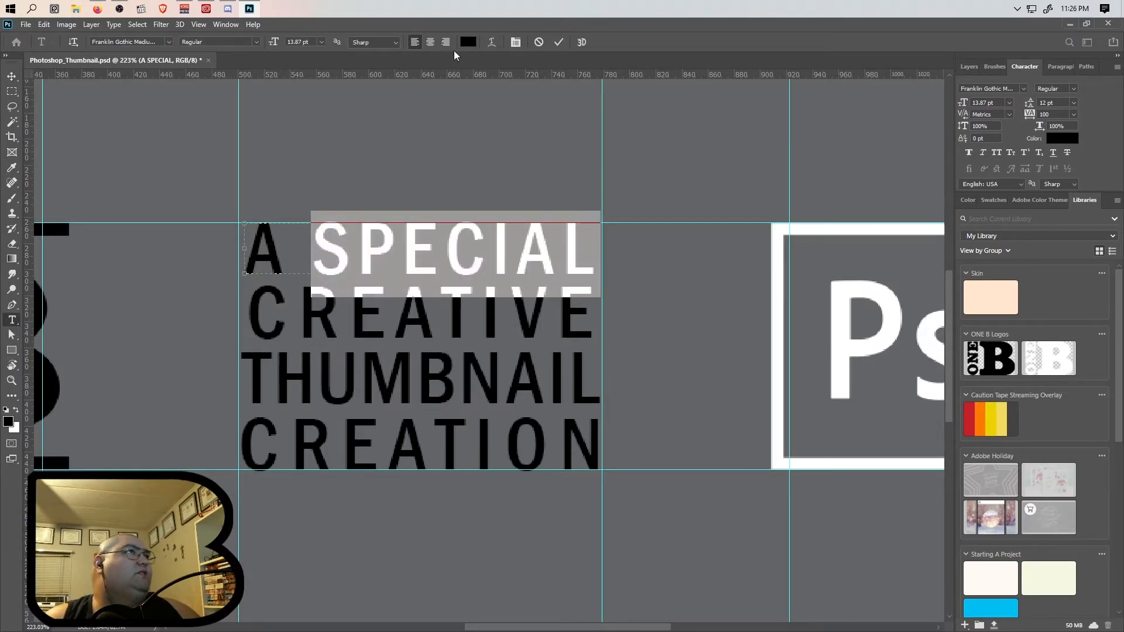
{"action": "left_click", "coordinate": [468, 42]}
{"action": "type", "text": "ffffff"}
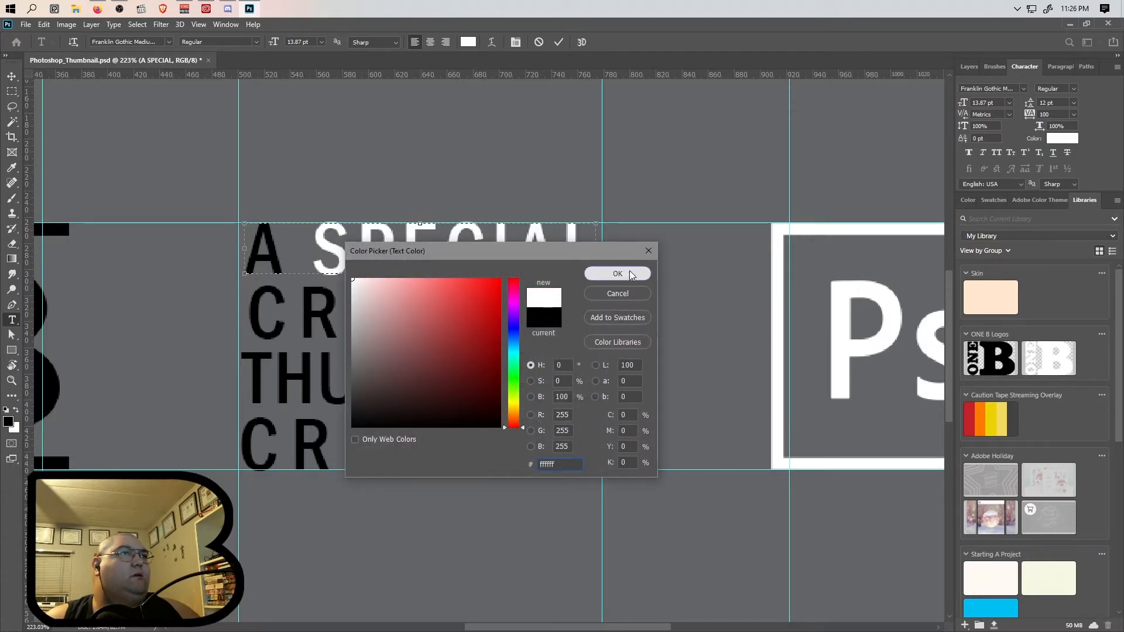
{"action": "left_click", "coordinate": [618, 274]}
{"action": "key", "text": "ctrl+h"}
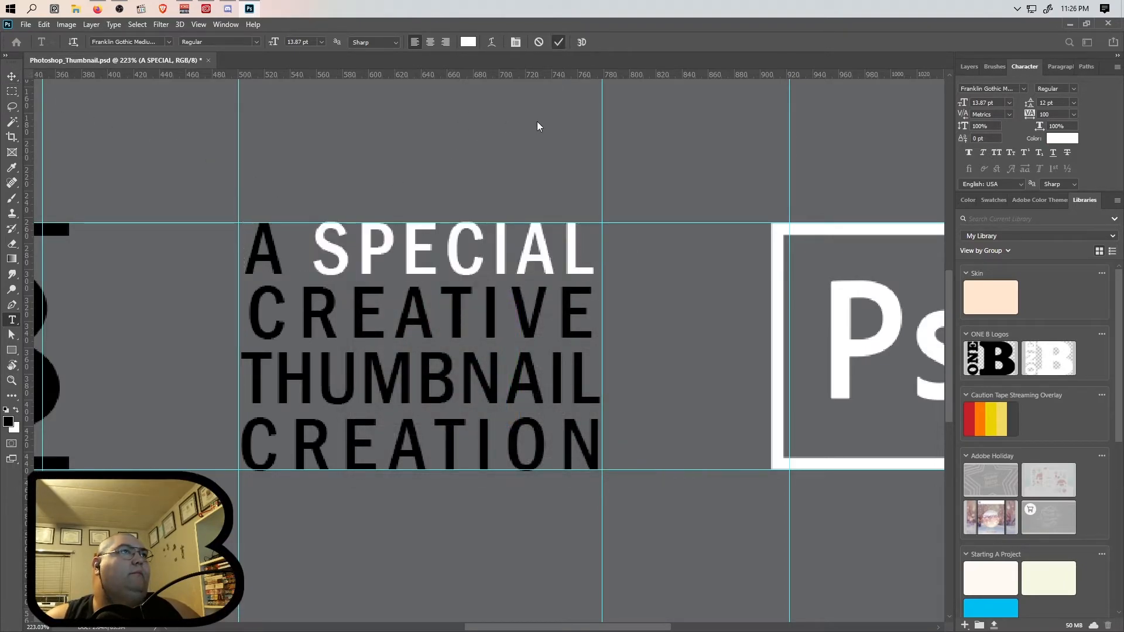
{"action": "scroll", "coordinate": [419, 269], "scroll_direction": "down", "scroll_amount": 9}
{"action": "scroll", "coordinate": [368, 328], "scroll_direction": "up", "scroll_amount": 1}
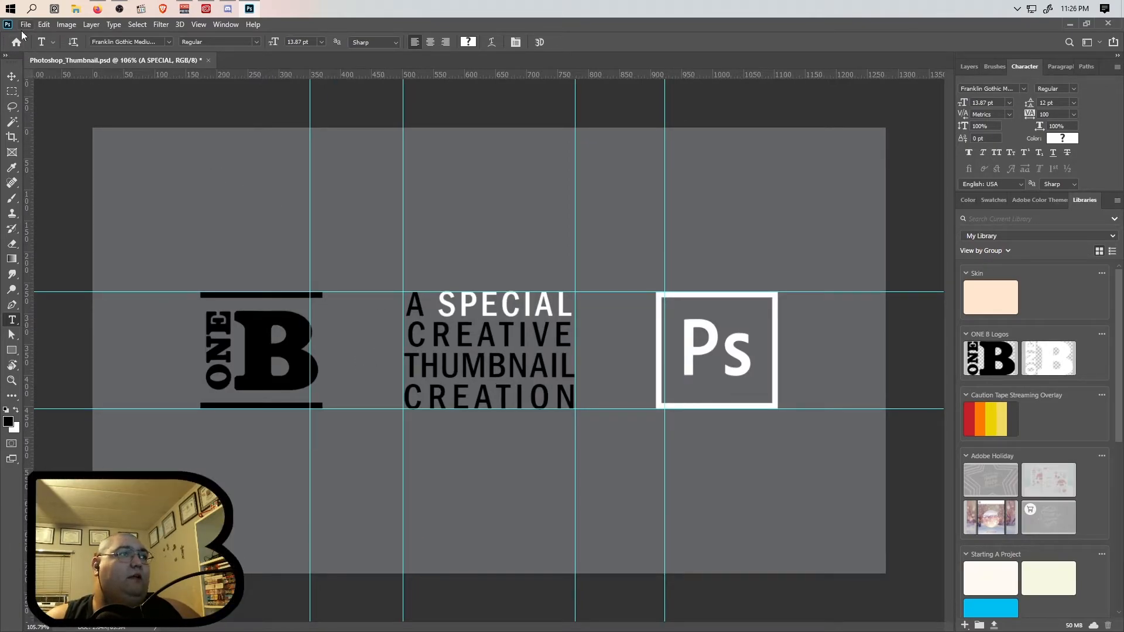
Step: Select the PS Logo group and save the Photoshop_Thumbnail.psd document
{"action": "left_click", "coordinate": [499, 335]}
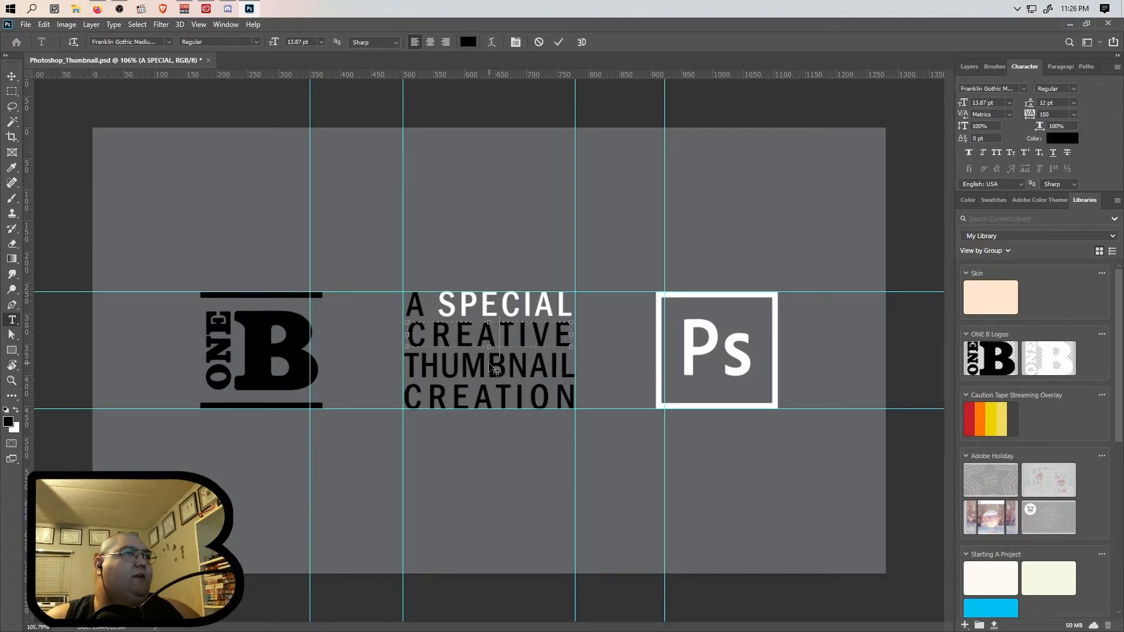
{"action": "left_click", "coordinate": [11, 76]}
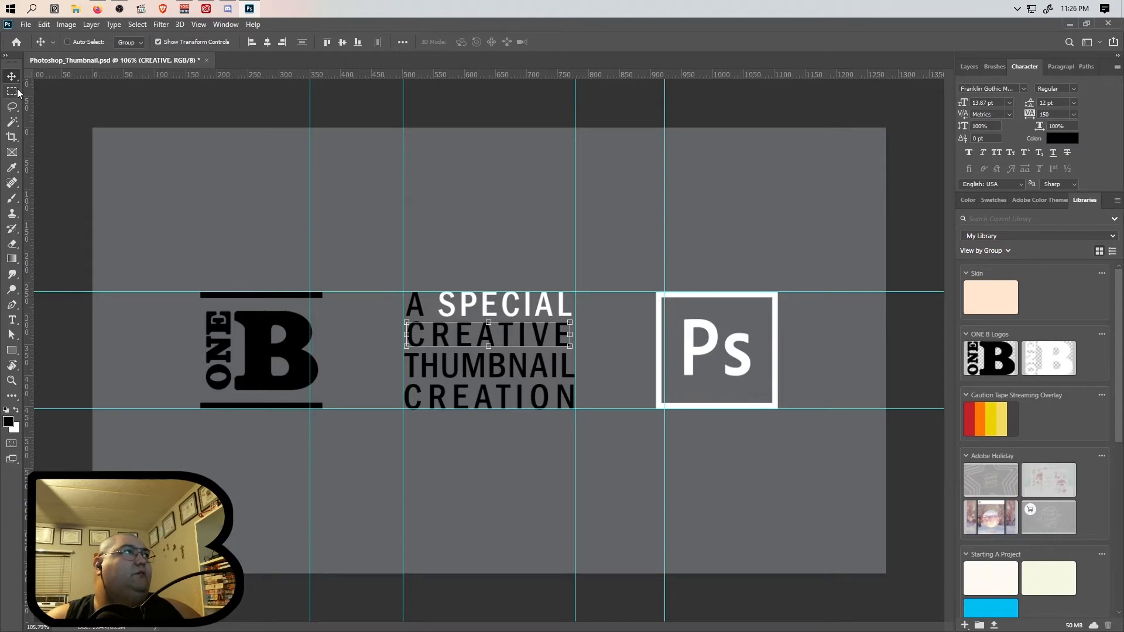
{"action": "left_click", "coordinate": [969, 66]}
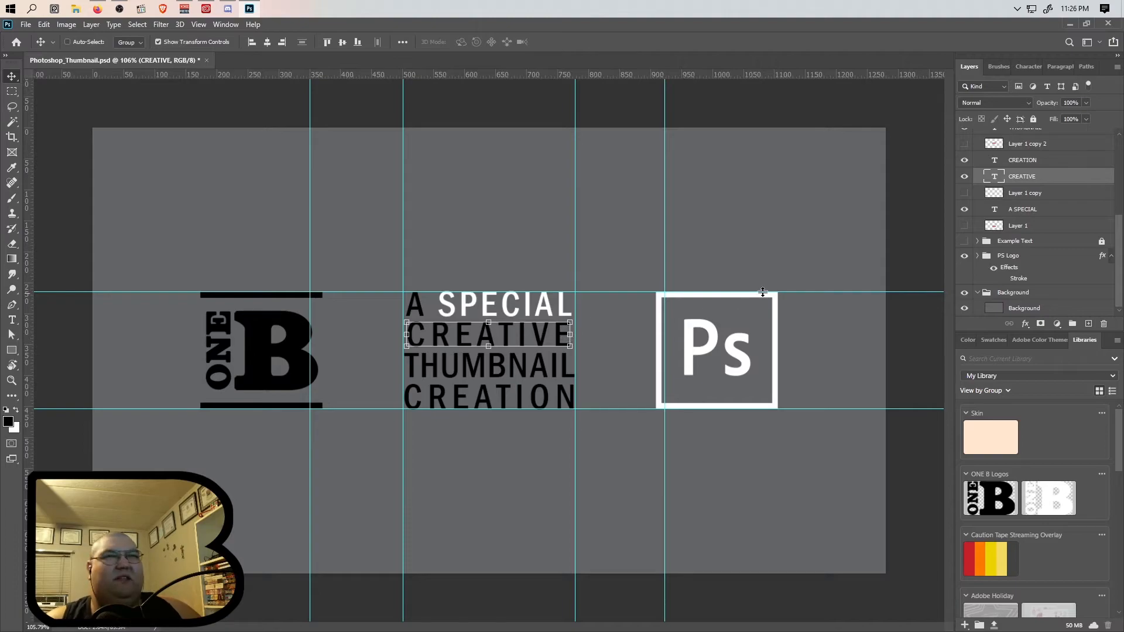
{"action": "left_click", "coordinate": [1034, 257]}
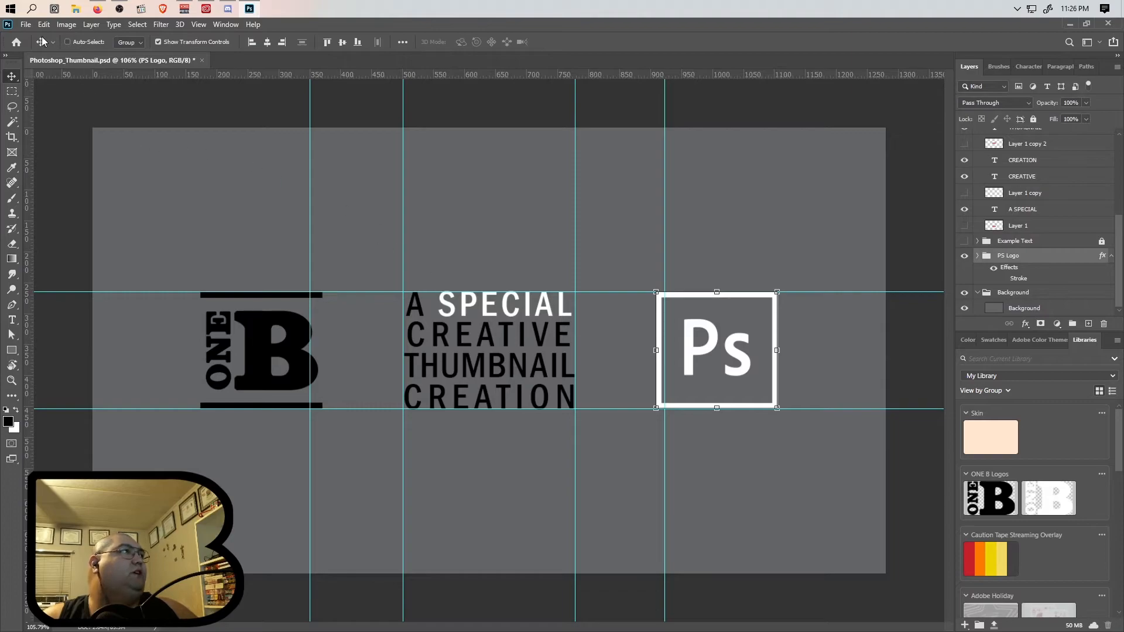
{"action": "left_click", "coordinate": [25, 24]}
{"action": "left_click", "coordinate": [33, 164]}
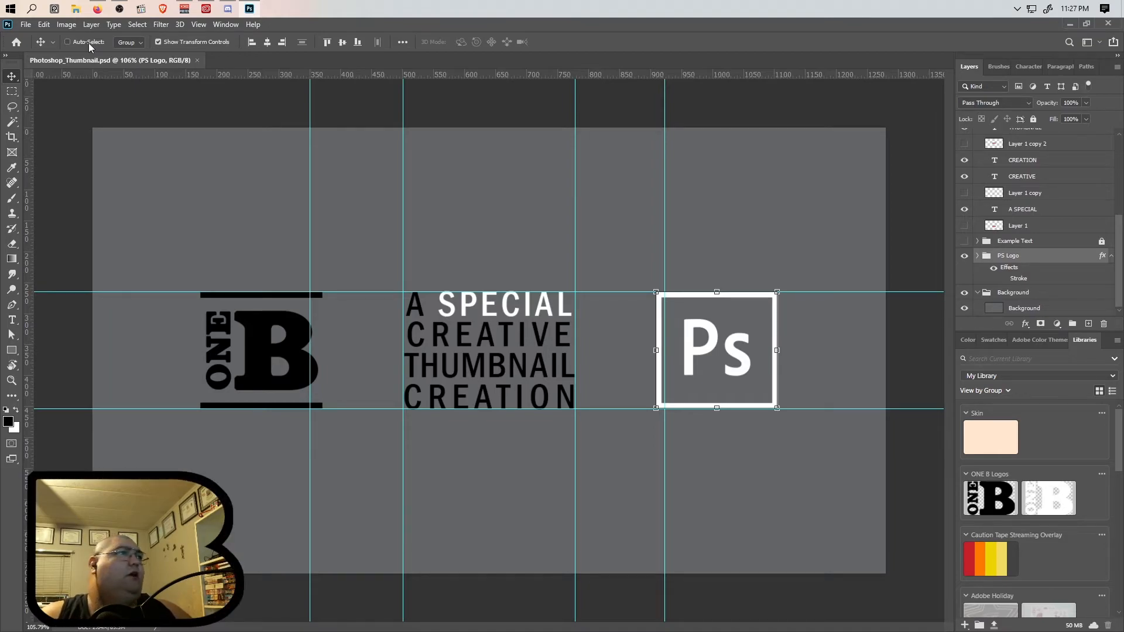
Step: Start a quick PNG export and create a folder named A Specail Creative Thumbnail Creation inside the Creative folder
{"action": "left_click", "coordinate": [25, 24]}
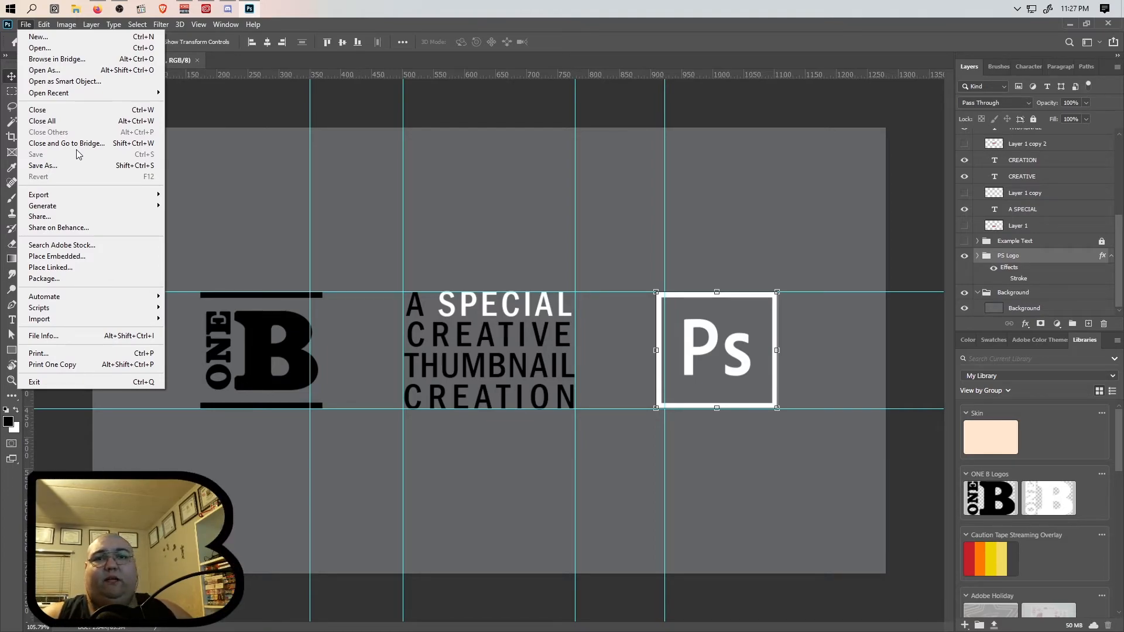
{"action": "left_click", "coordinate": [26, 25]}
{"action": "left_click", "coordinate": [25, 25]}
{"action": "mouse_move", "coordinate": [88, 194]}
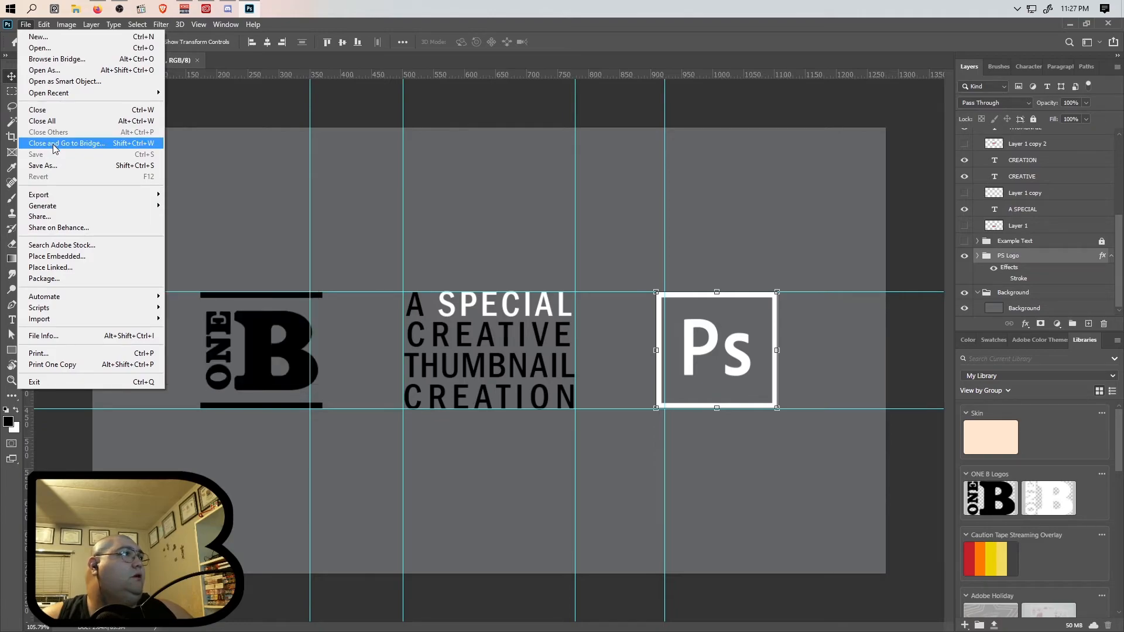
{"action": "left_click", "coordinate": [196, 199]}
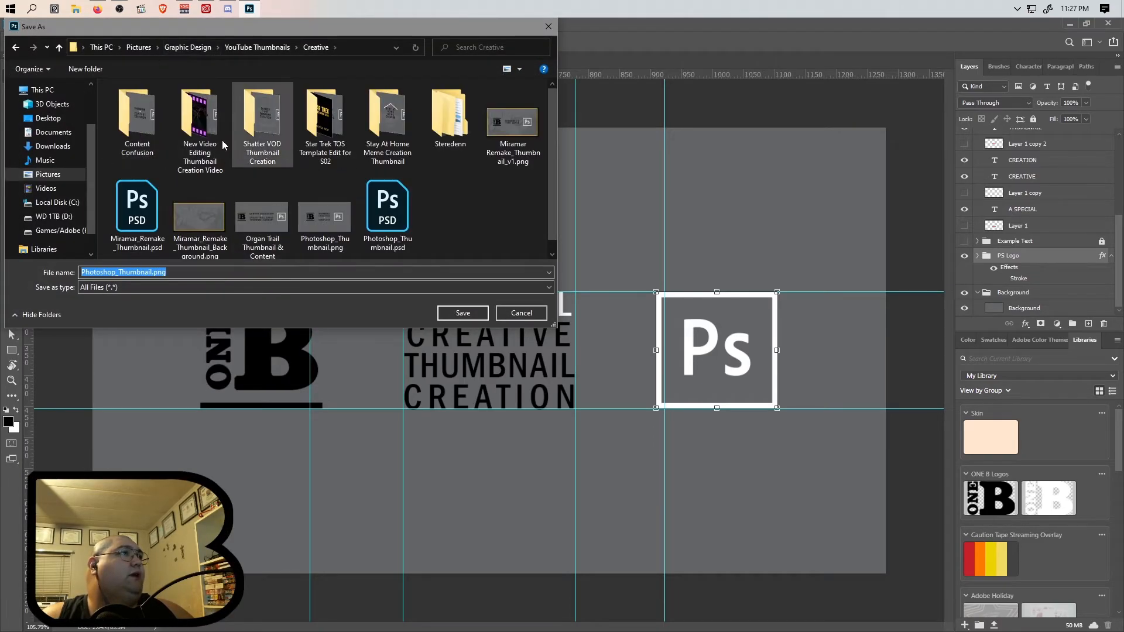
{"action": "left_click", "coordinate": [92, 70]}
{"action": "type", "text": "A"}
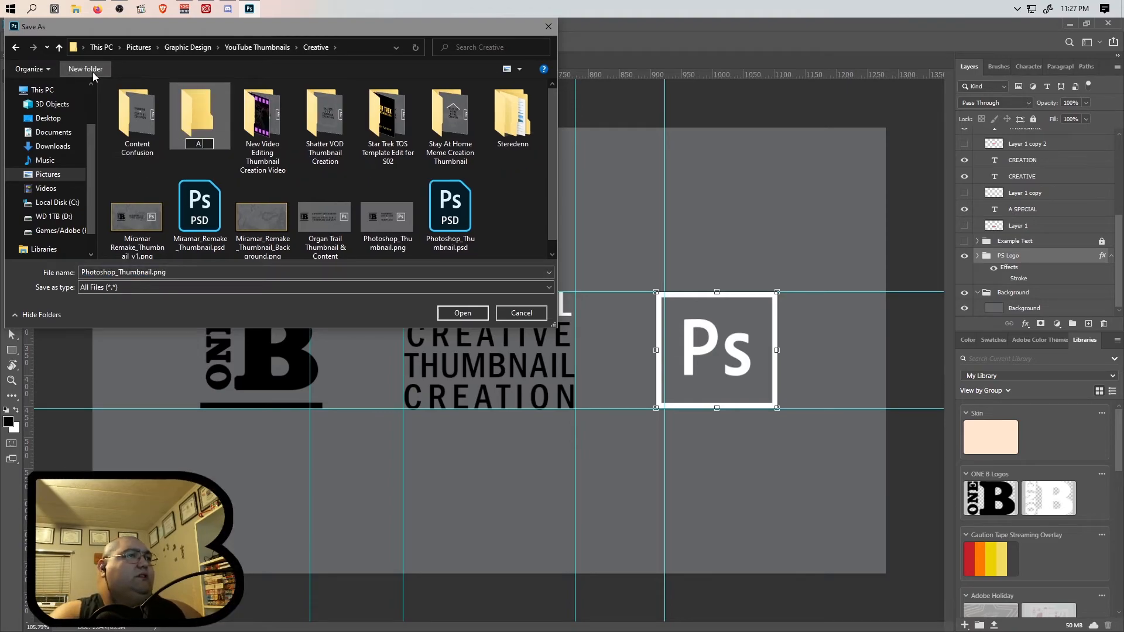
{"action": "type", "text": " Specail Creative Thumbnail Creatio"}
{"action": "key", "text": "Return"}
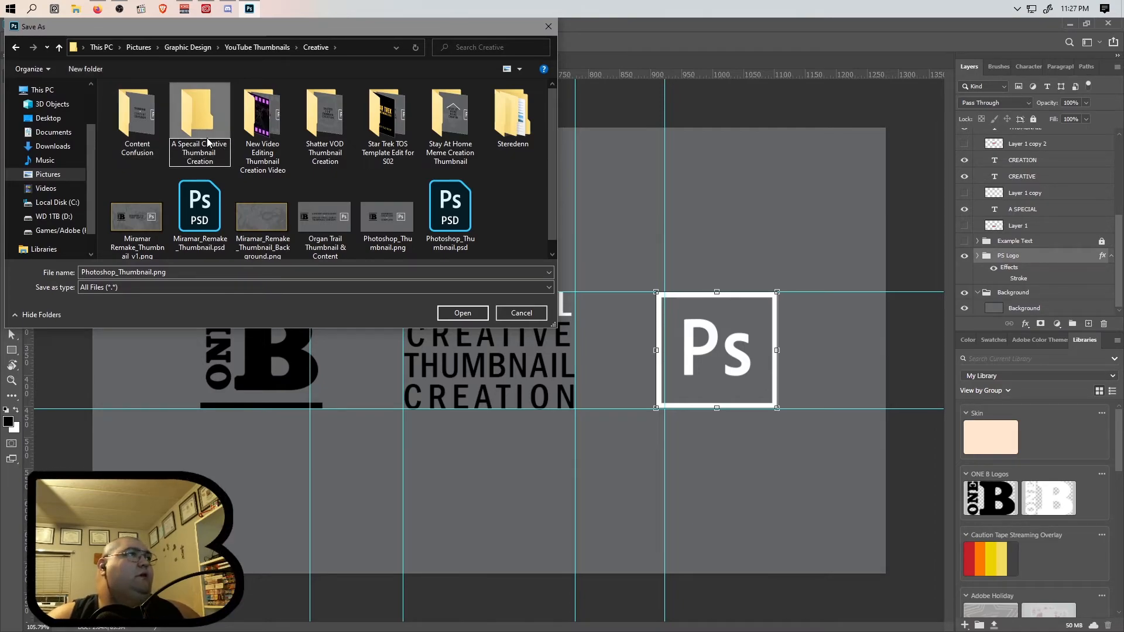
Step: Export the thumbnail into the new folder as A Special Creative Thumbnail Creation-v1.png
{"action": "left_click", "coordinate": [462, 313]}
{"action": "left_click", "coordinate": [152, 273]}
{"action": "double_click", "coordinate": [153, 272]}
{"action": "type", "text": "A Special Creative Thumbnail Creation-v1"}
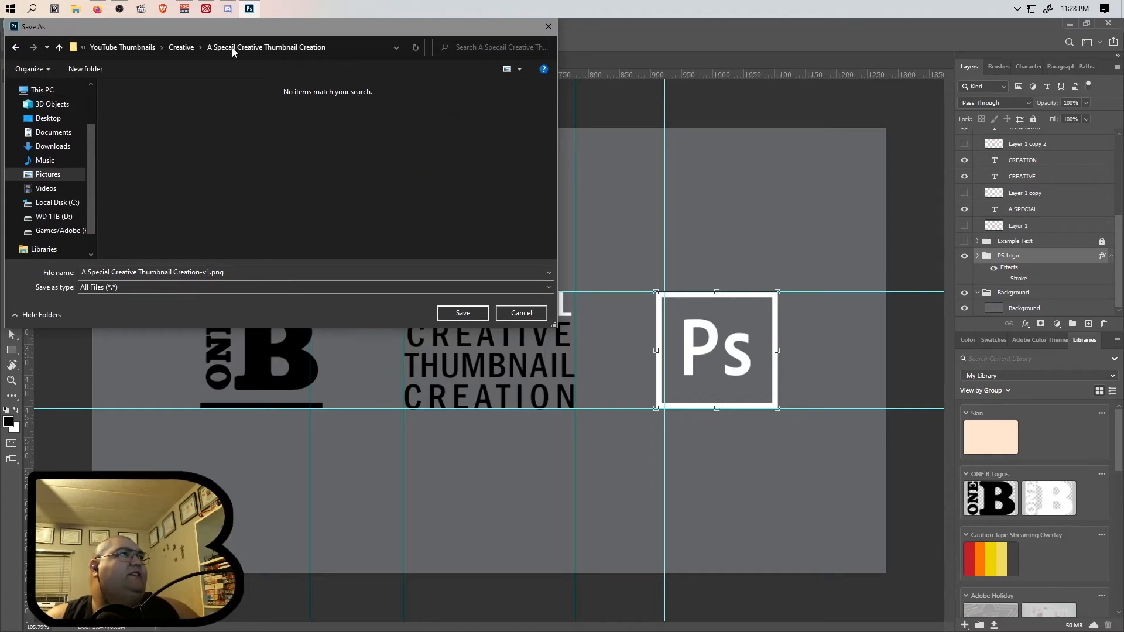
{"action": "left_click", "coordinate": [462, 314]}
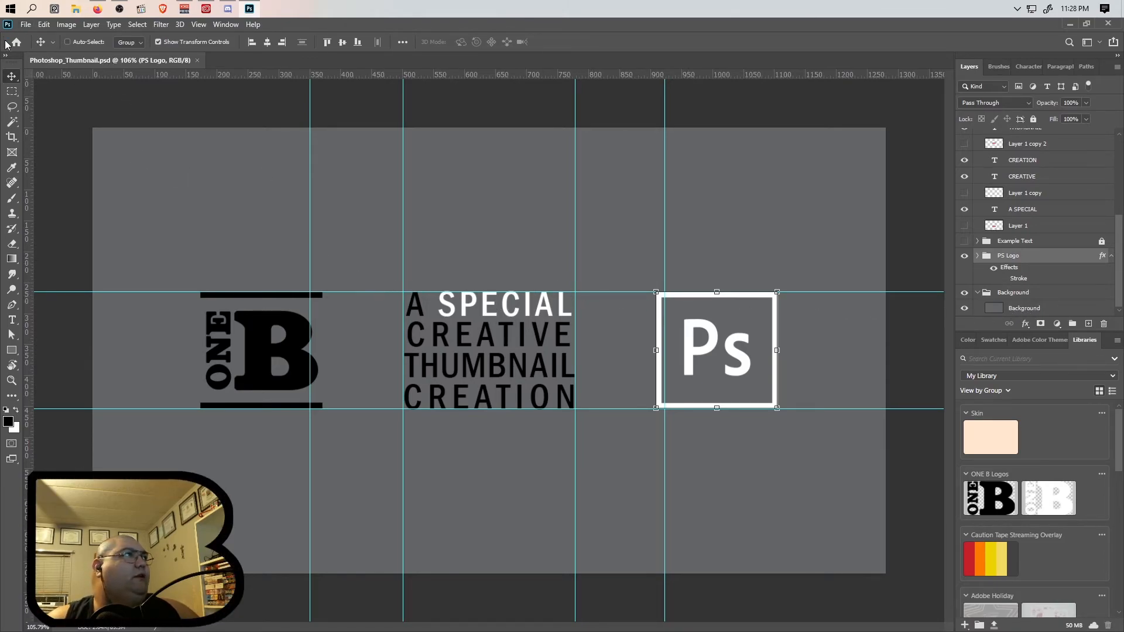
{"action": "left_click", "coordinate": [25, 26]}
{"action": "left_click", "coordinate": [335, 29]}
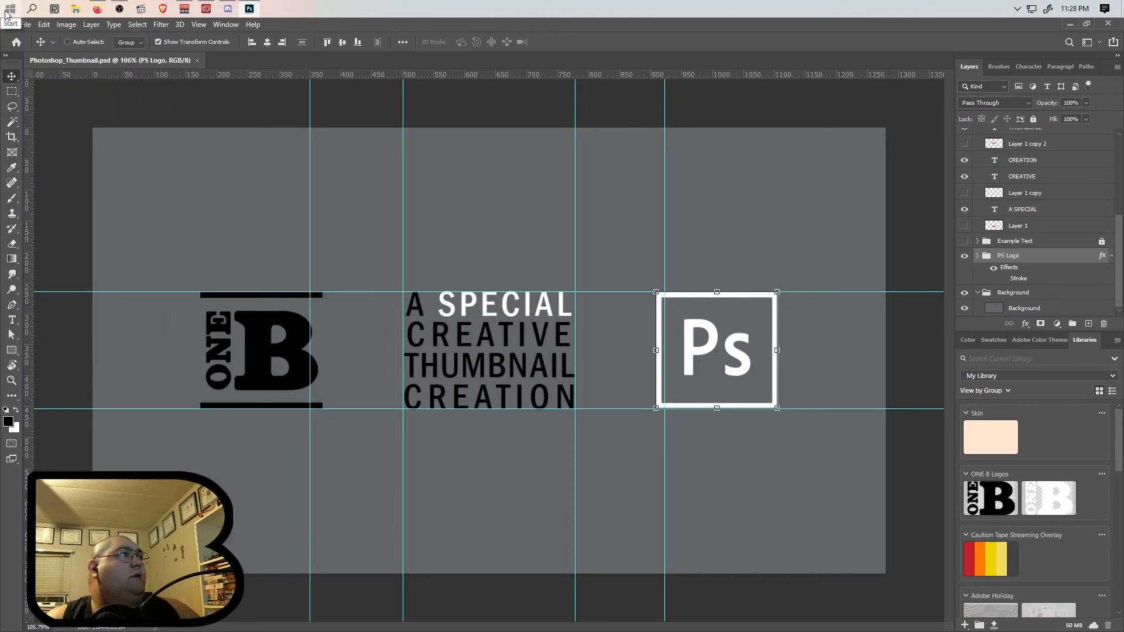
Step: Switch to File Explorer and browse from Pictures through Graphic Design and YouTube Thumbnails into the Creative folder
{"action": "left_click", "coordinate": [76, 9]}
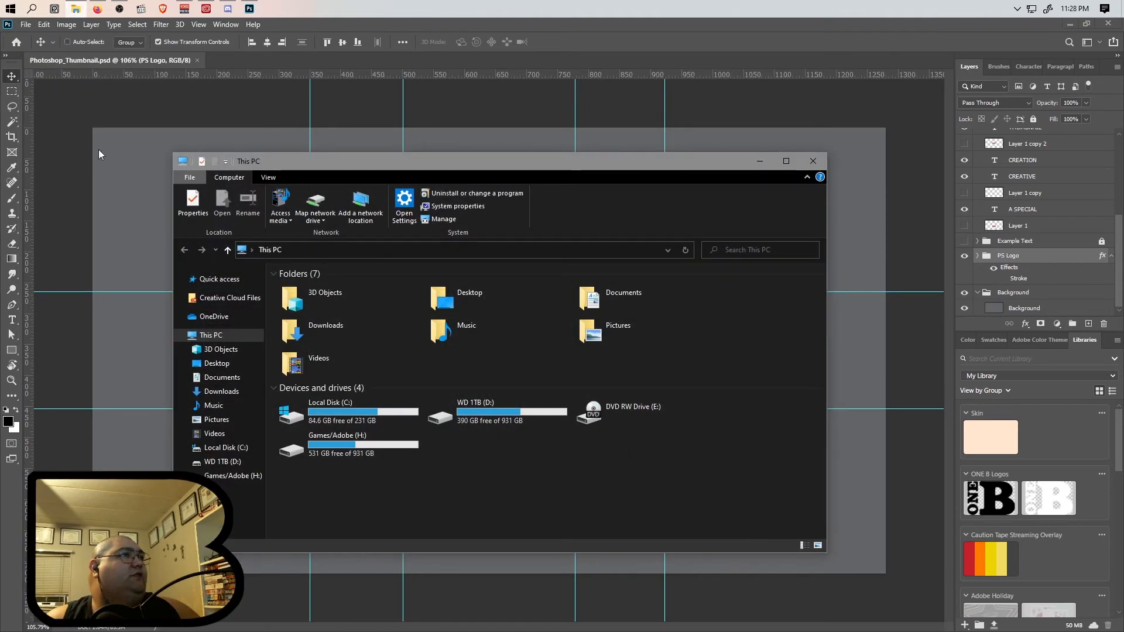
{"action": "double_click", "coordinate": [609, 332]}
{"action": "double_click", "coordinate": [711, 376]}
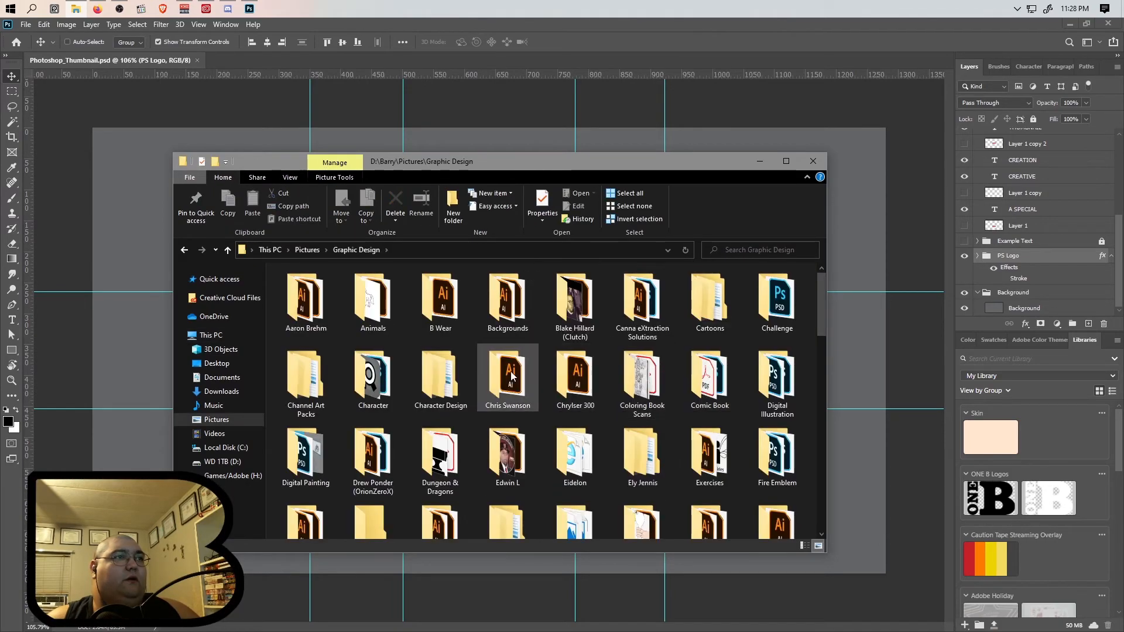
{"action": "scroll", "coordinate": [527, 375], "scroll_direction": "down", "scroll_amount": 10}
{"action": "double_click", "coordinate": [688, 427]}
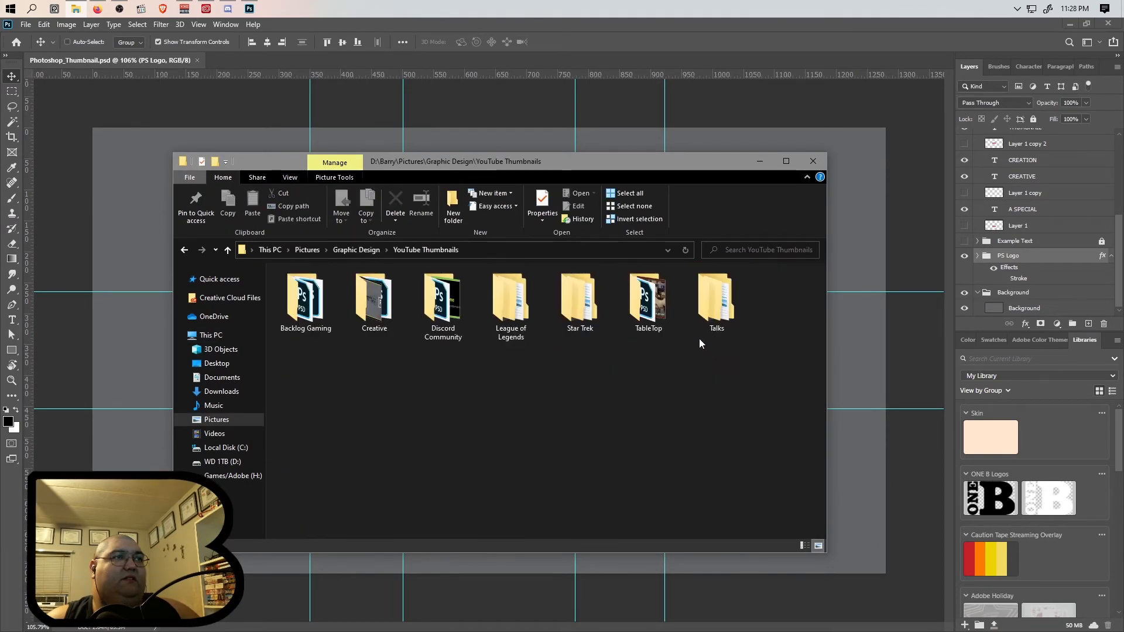
{"action": "double_click", "coordinate": [375, 299]}
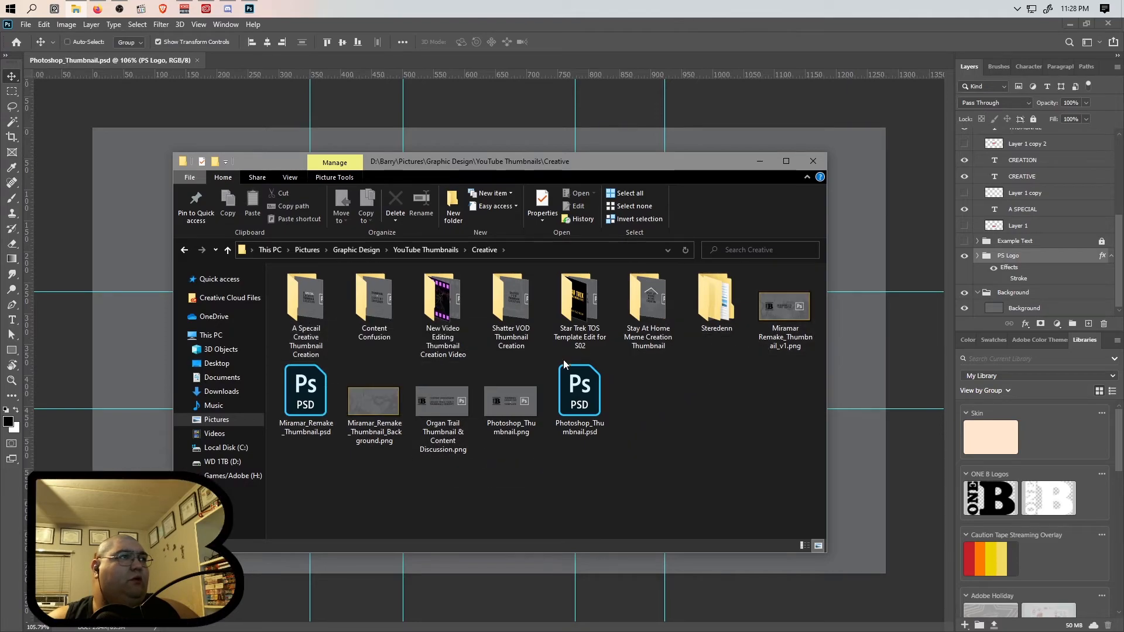
Step: View the exported A Special Creative Thumbnail Creation-v1.png from the A Specail Creative Thumbnail Creation folder at full screen, and close the image viewer
{"action": "double_click", "coordinate": [303, 310]}
{"action": "double_click", "coordinate": [327, 321]}
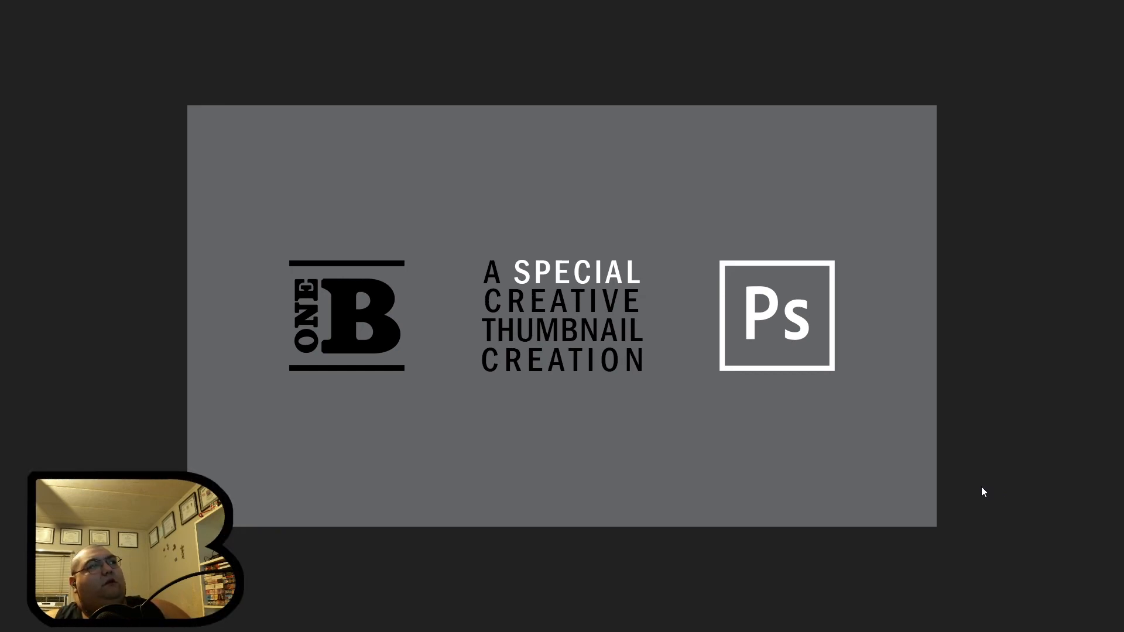
{"action": "key", "text": "Escape"}
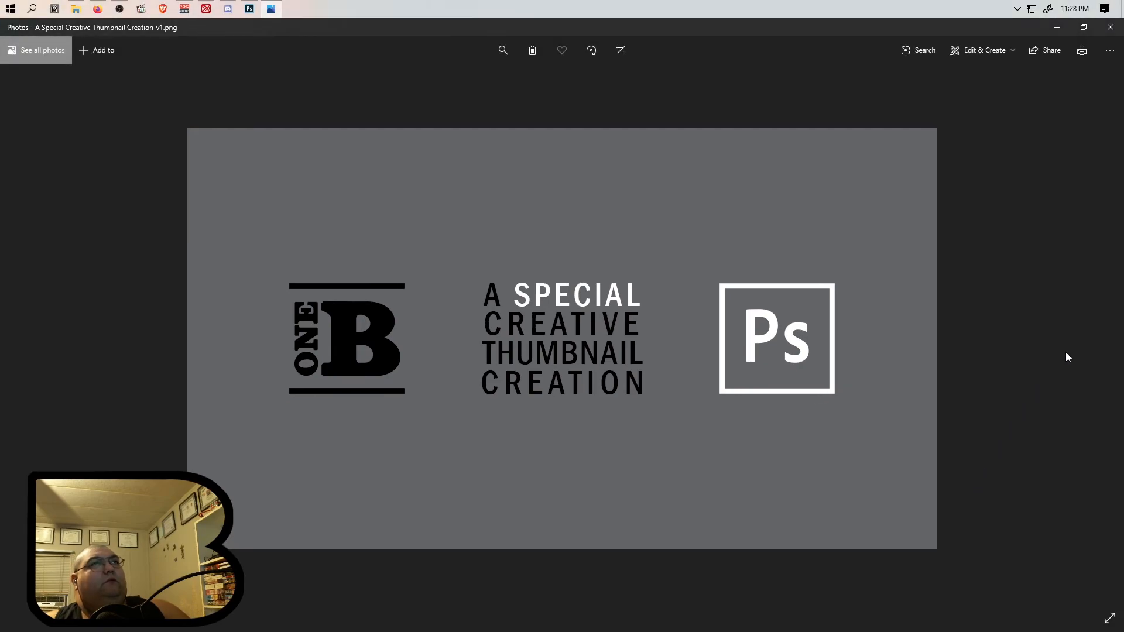
{"action": "left_click", "coordinate": [1111, 27]}
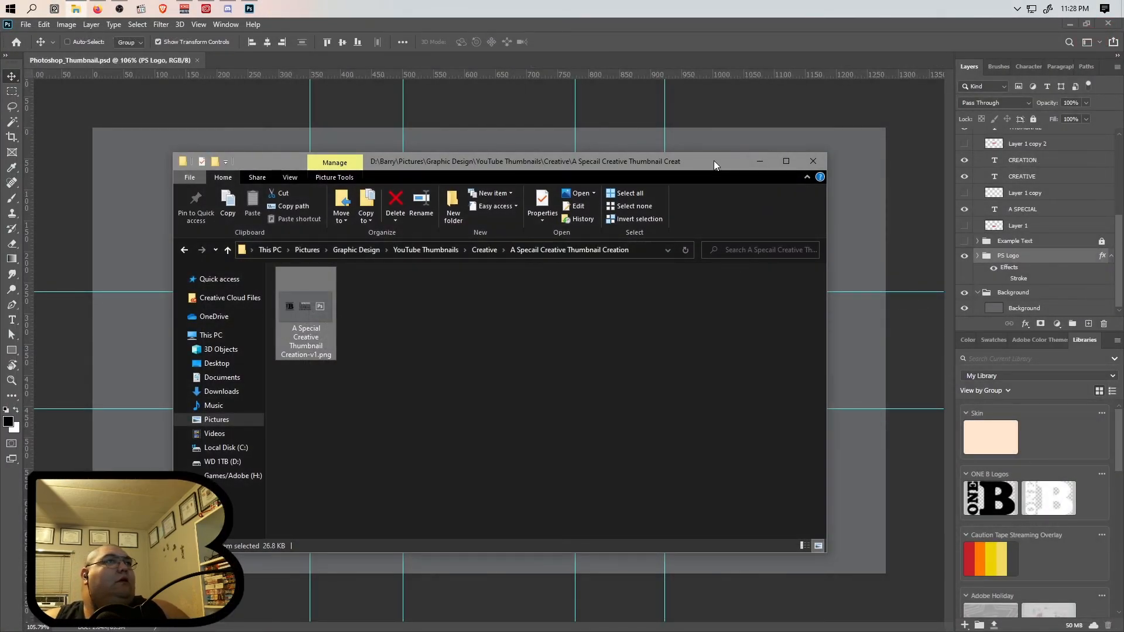